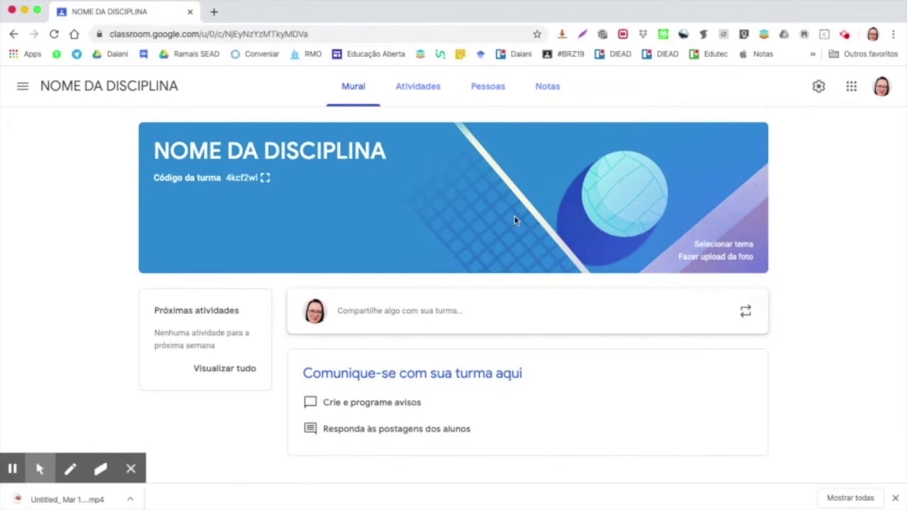
- Display the class code of NOME DA DISCIPLINA in the enlarged view and close it again
click(341, 36)
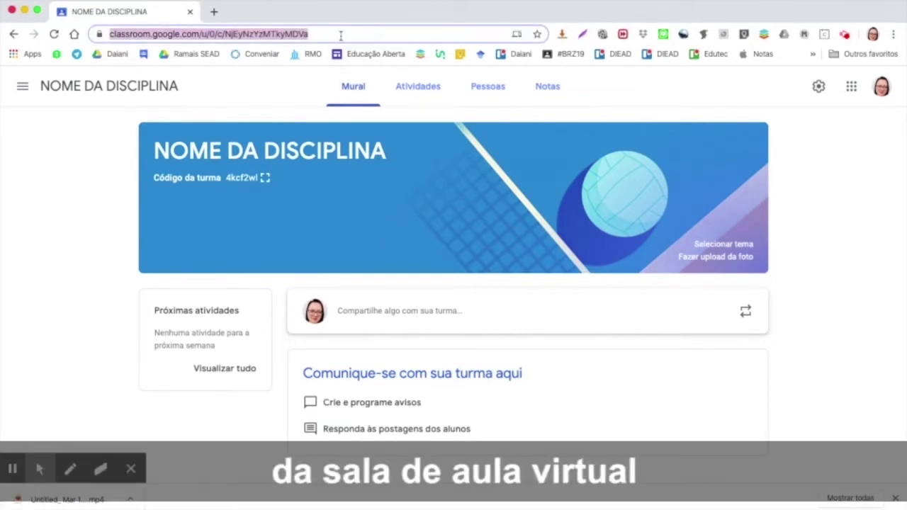
click(265, 179)
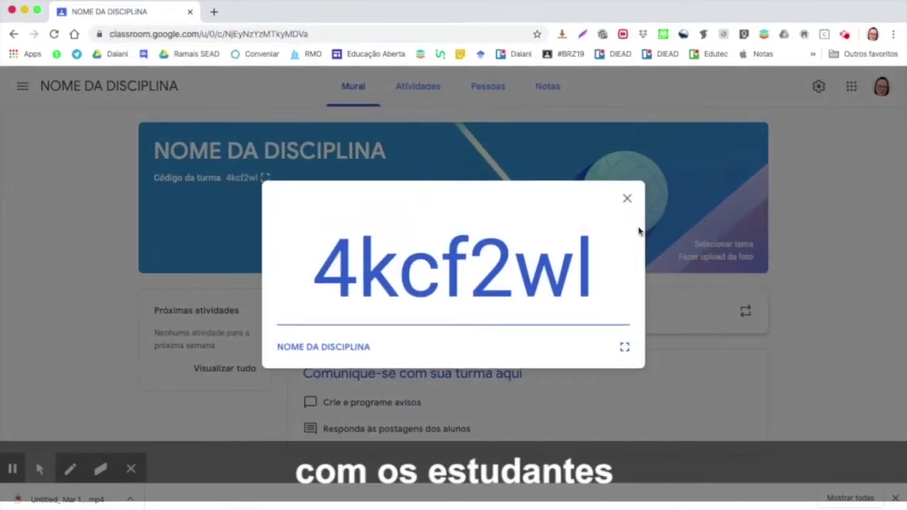
click(626, 199)
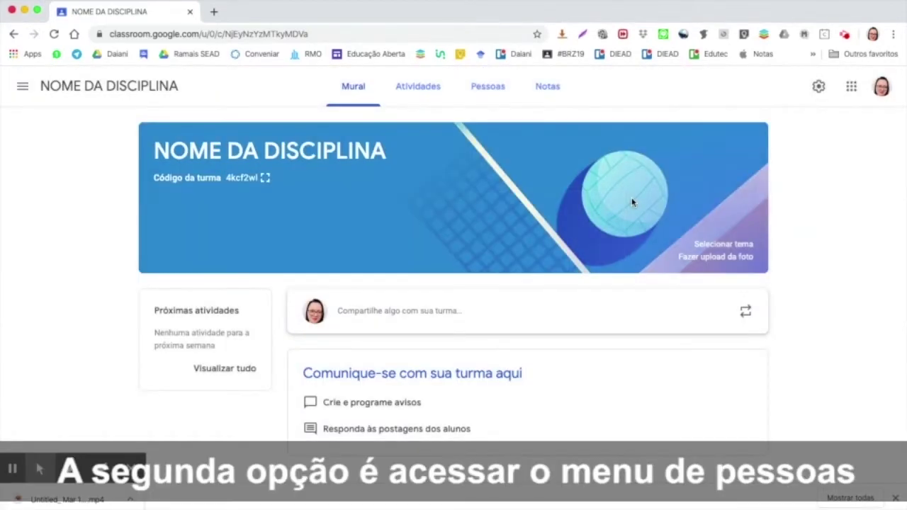
- Open the student invitation form in the class's people list and go to its name or e-mail entry
click(481, 93)
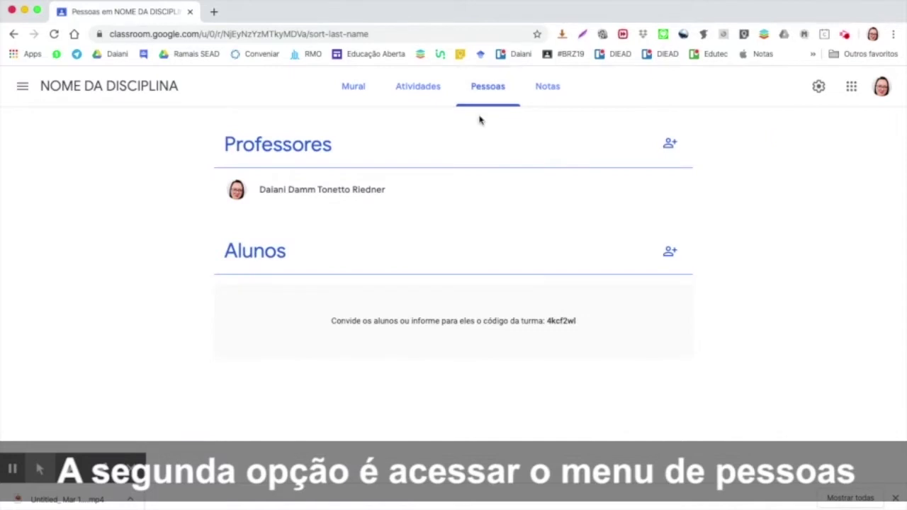
click(670, 252)
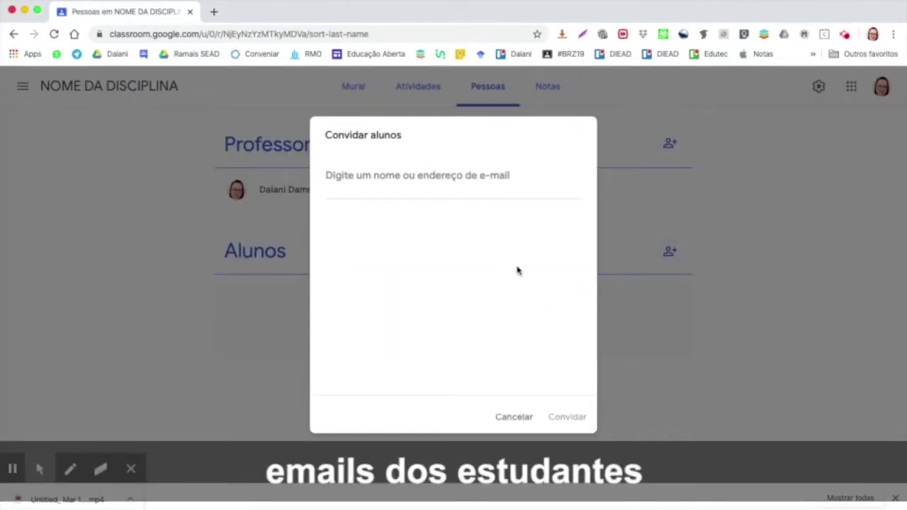
click(415, 175)
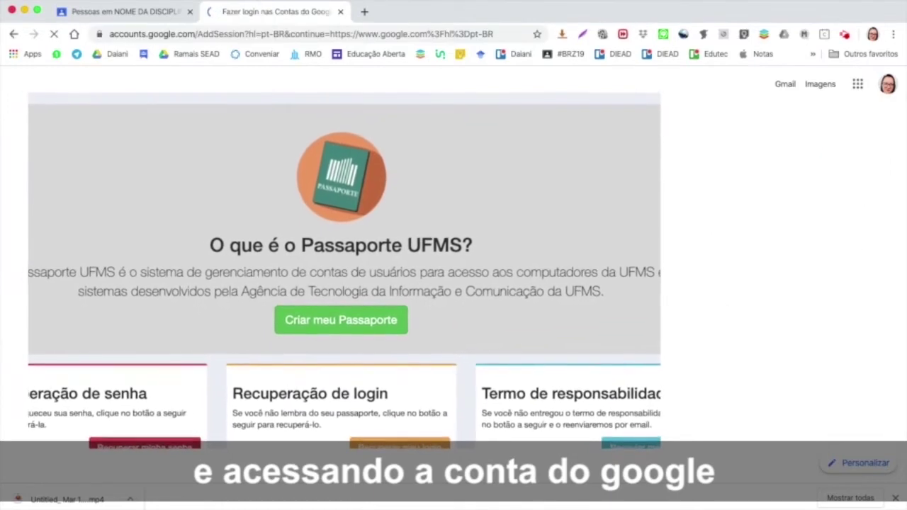
key(super+v)
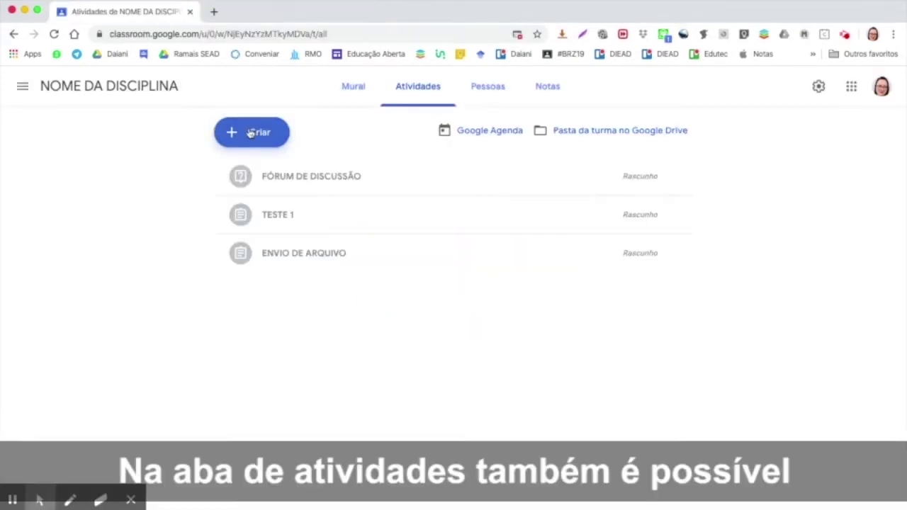
- Add the topics UNIDADE 1 and UNIDADE 2 to the class activities
click(250, 133)
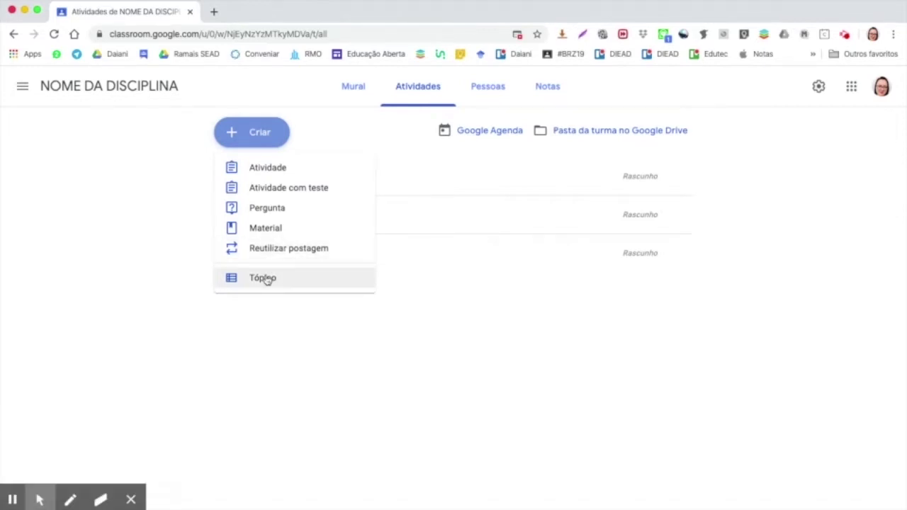
click(264, 278)
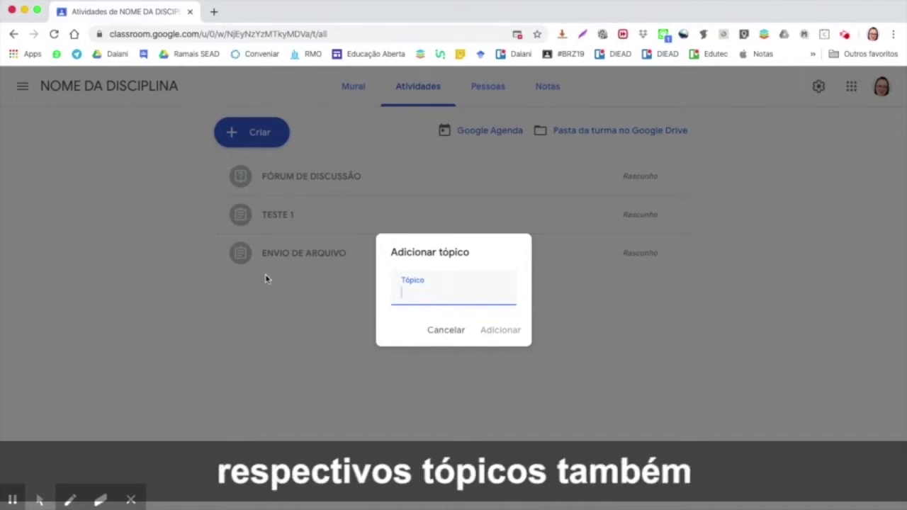
text(u)
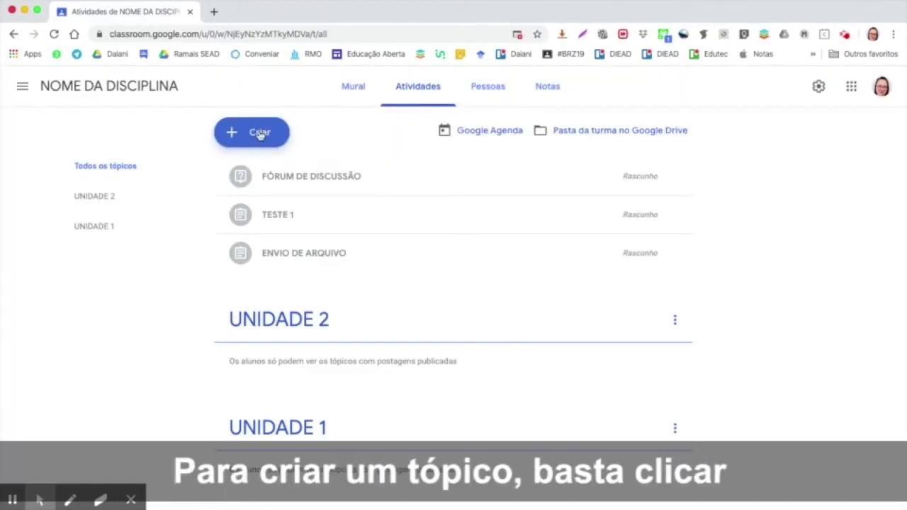
- Add another topic named UNIDADE 3 to the class activities
click(260, 134)
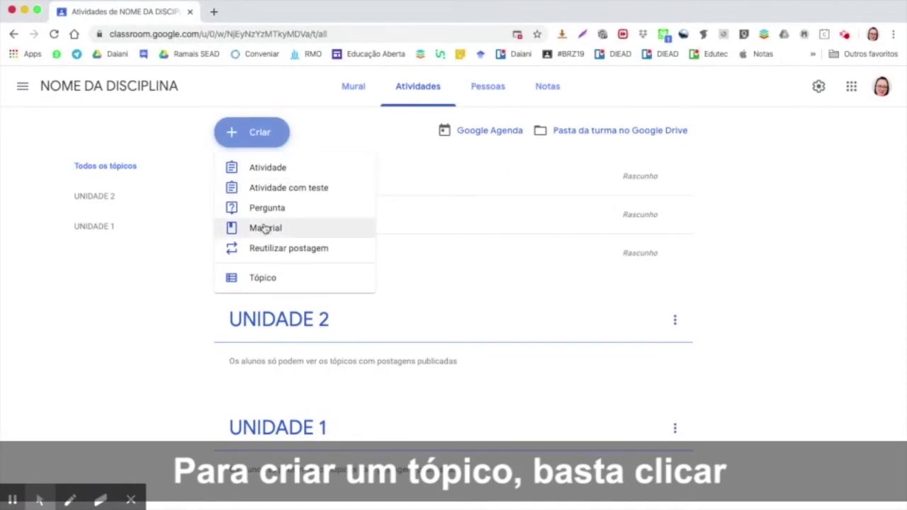
click(265, 279)
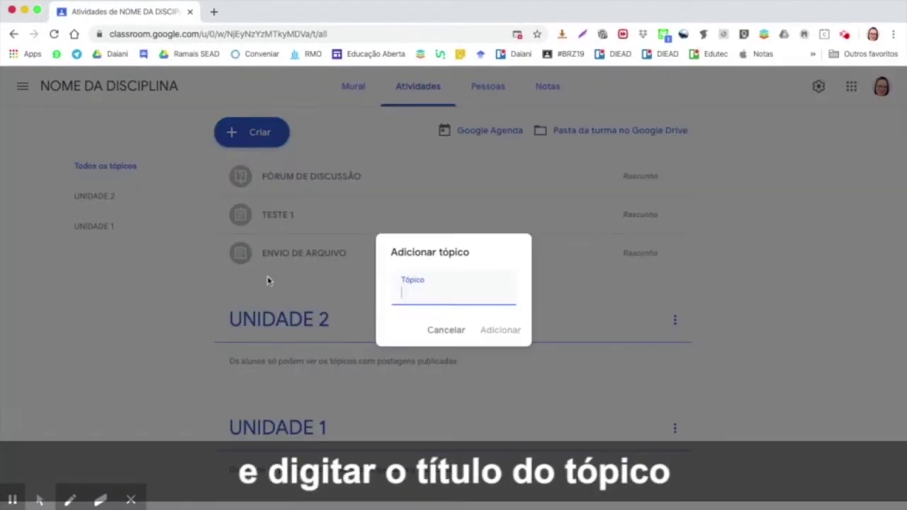
text(UNIDADE)
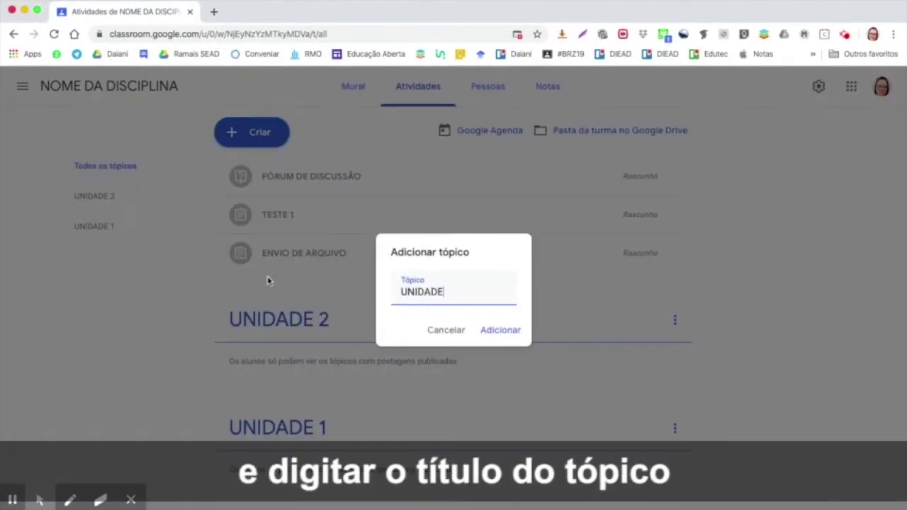
key(Return)
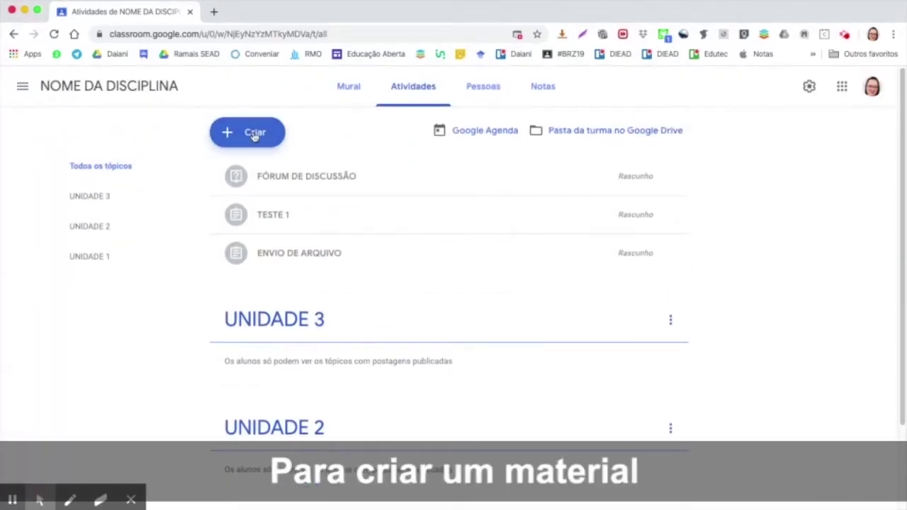
- Start a new material post and look through its options for attaching existing items and creating new files
click(254, 134)
click(263, 233)
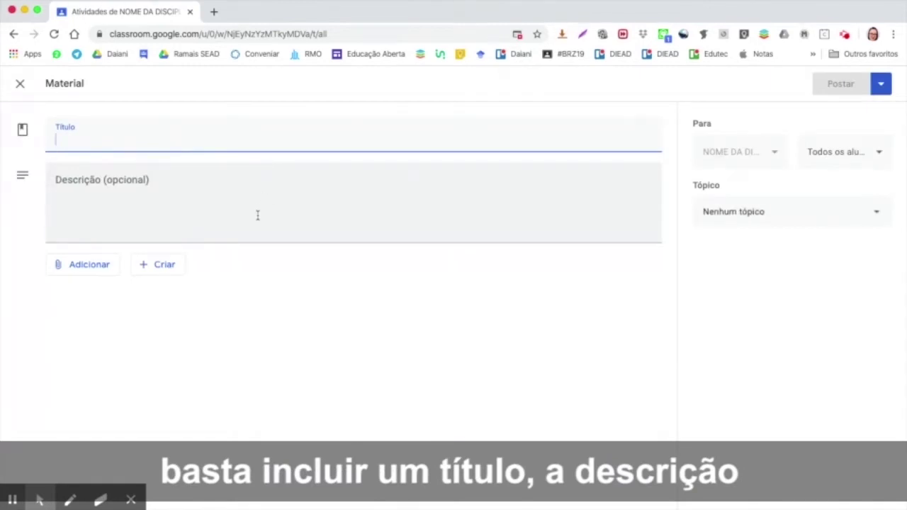
click(102, 265)
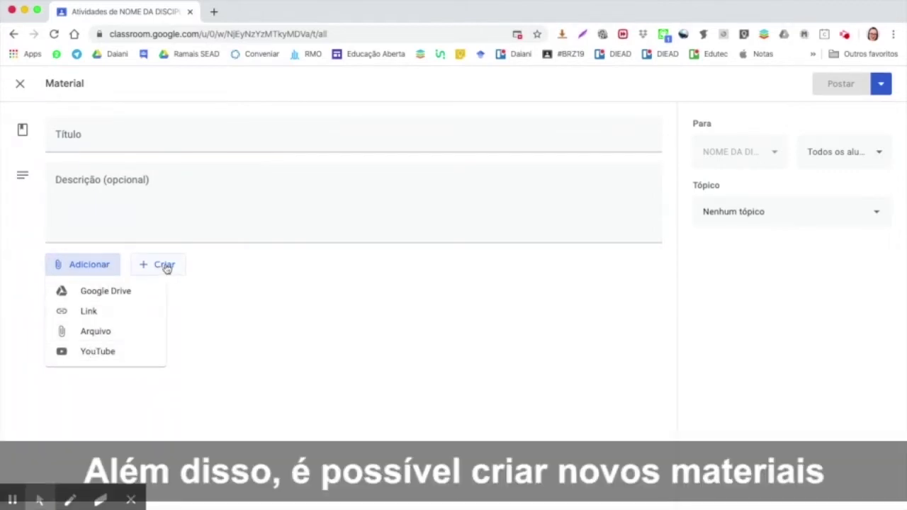
click(166, 268)
click(166, 268)
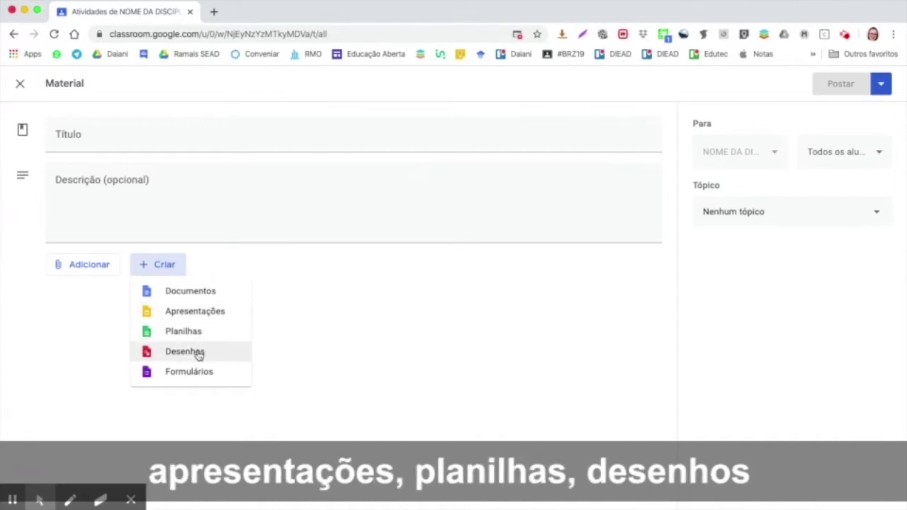
click(305, 349)
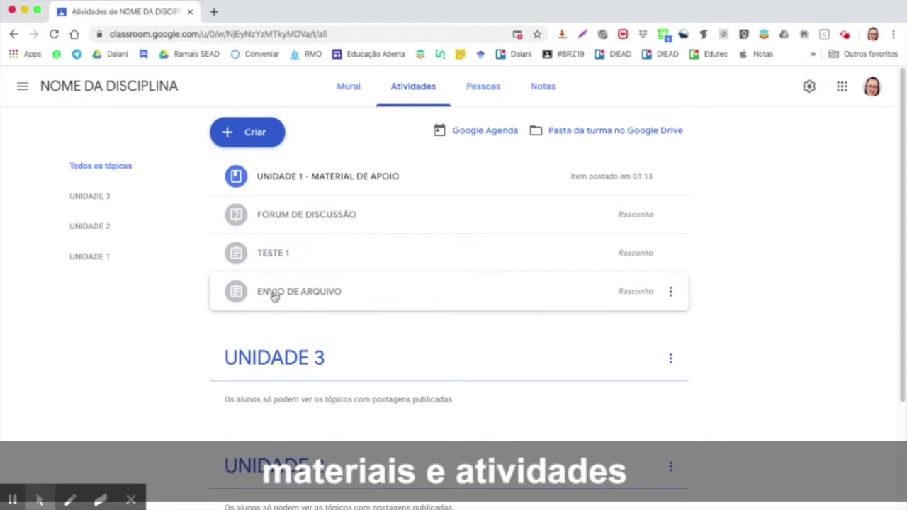
- Move the drafts ENVIO DE ARQUIVO and TESTE 1 into the topic UNIDADE 3
drag(236, 294, 361, 366)
scroll(361, 369, down, 2)
scroll(360, 372, down, 1)
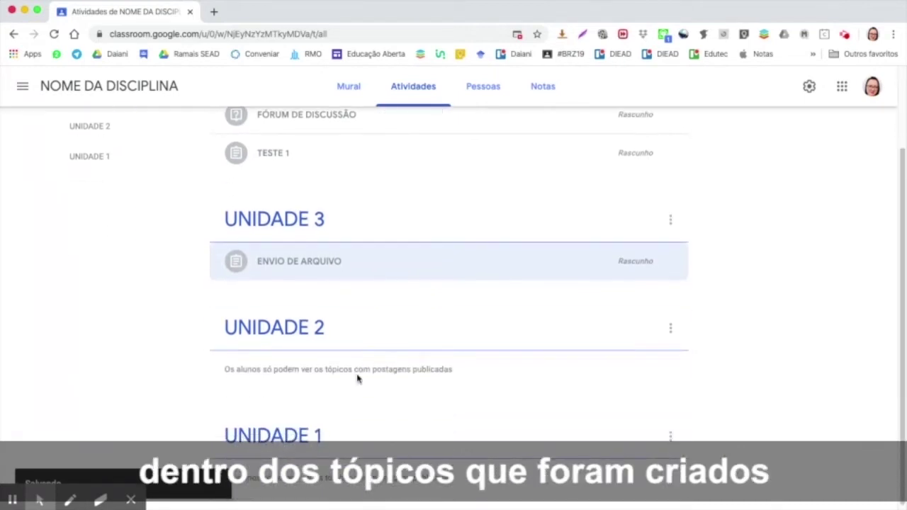
scroll(390, 269, up, 2)
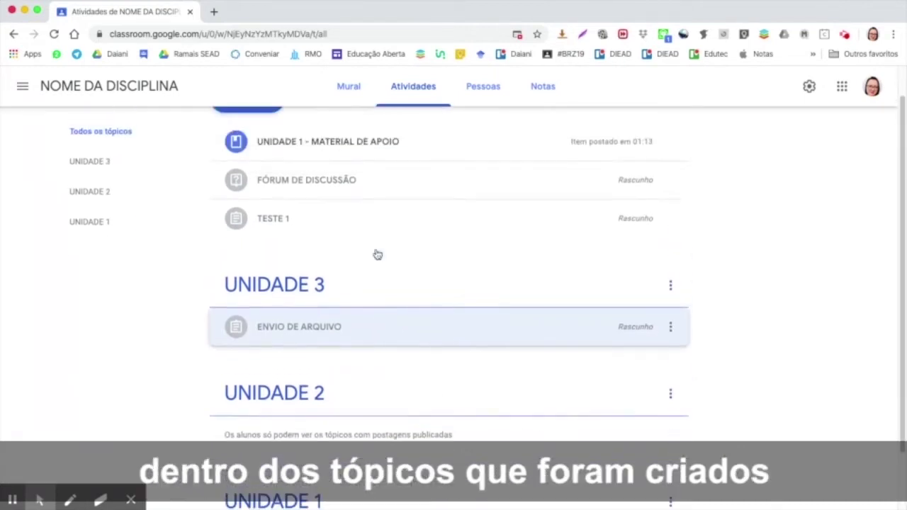
drag(290, 223, 296, 323)
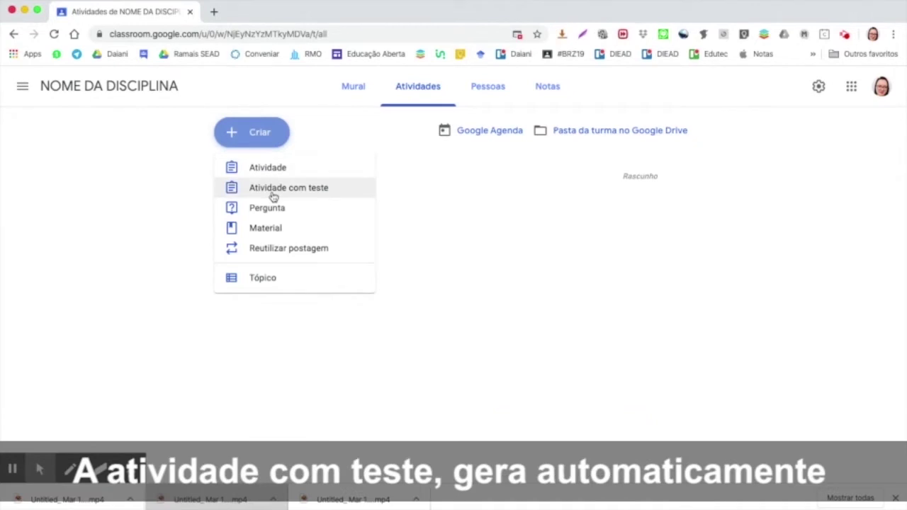
- Start a quiz assignment titled TESTE 1 and give its attached form the title TESTE 1 and description ORIENTAÇÕES
click(273, 195)
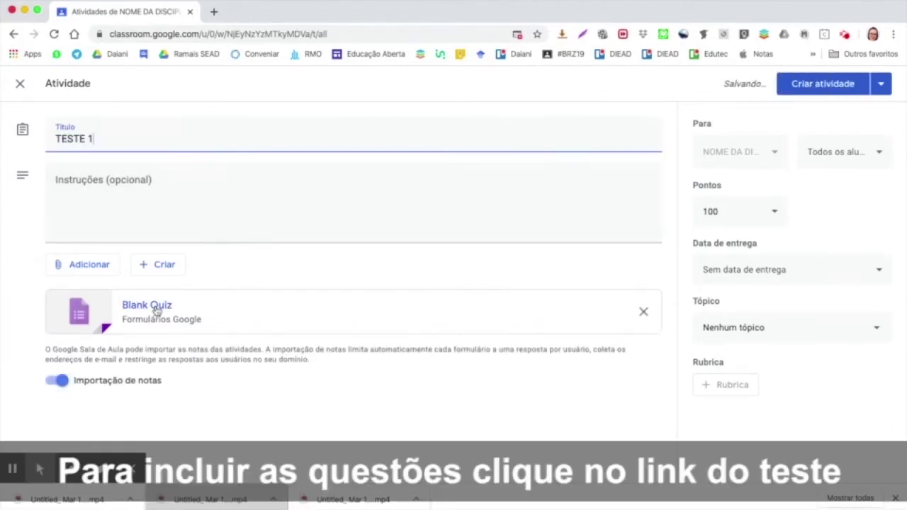
click(157, 309)
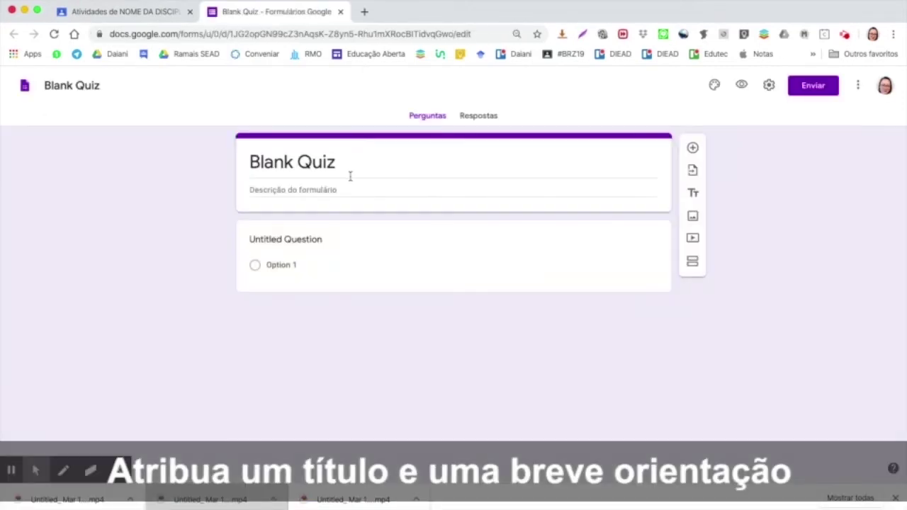
click(352, 161)
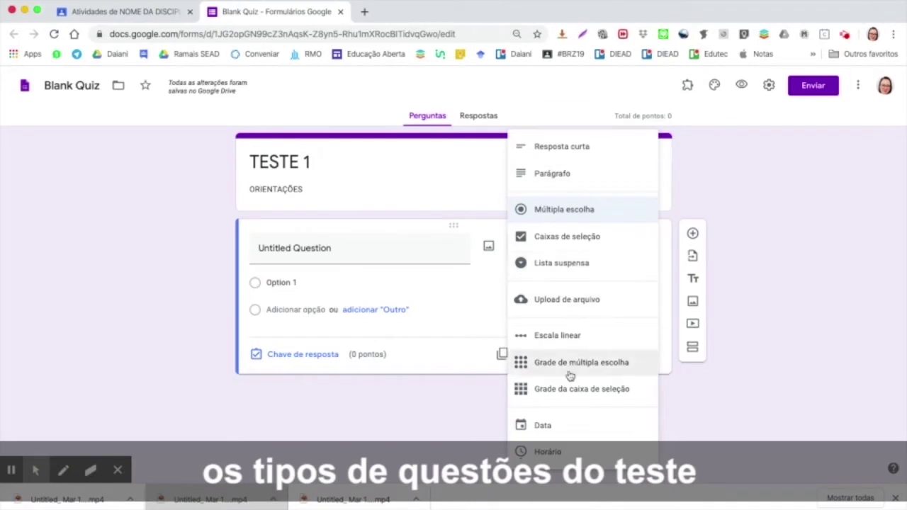
- Examine the untitled question's type choices and its answer key with the feedback and points settings, then close the answer key
click(336, 401)
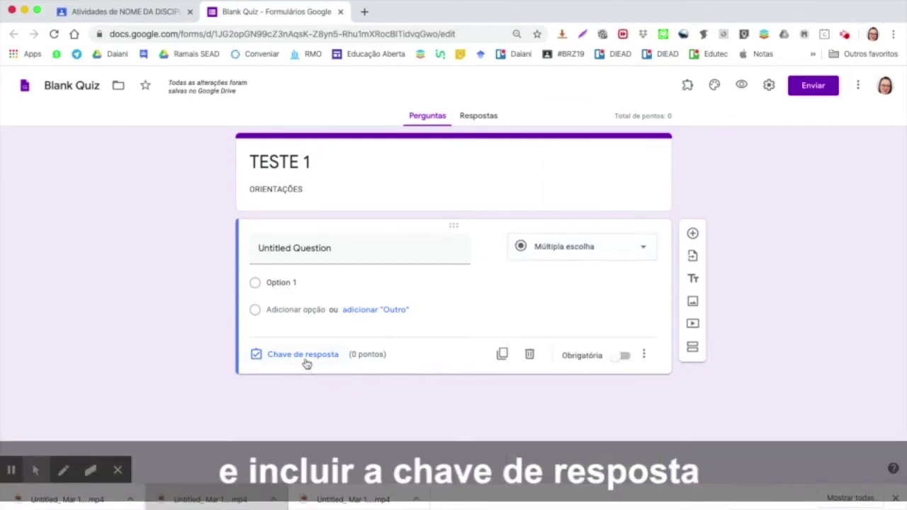
click(296, 356)
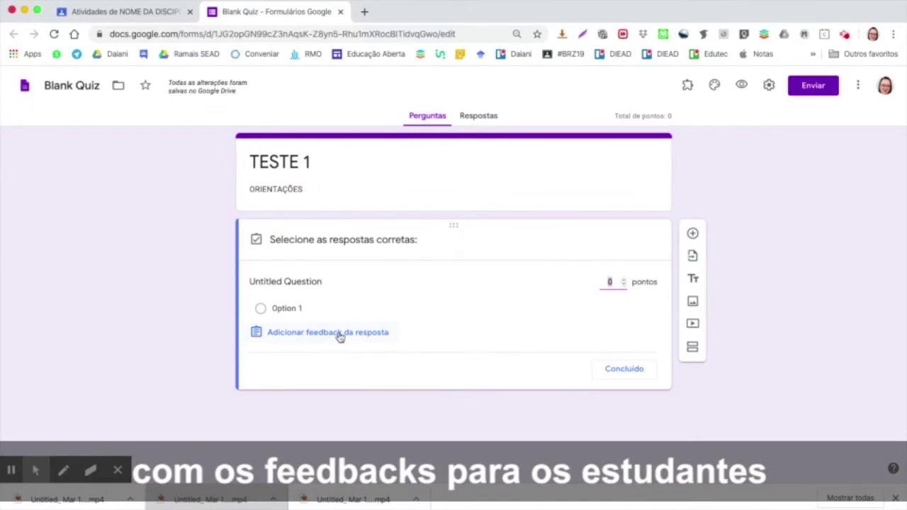
click(609, 282)
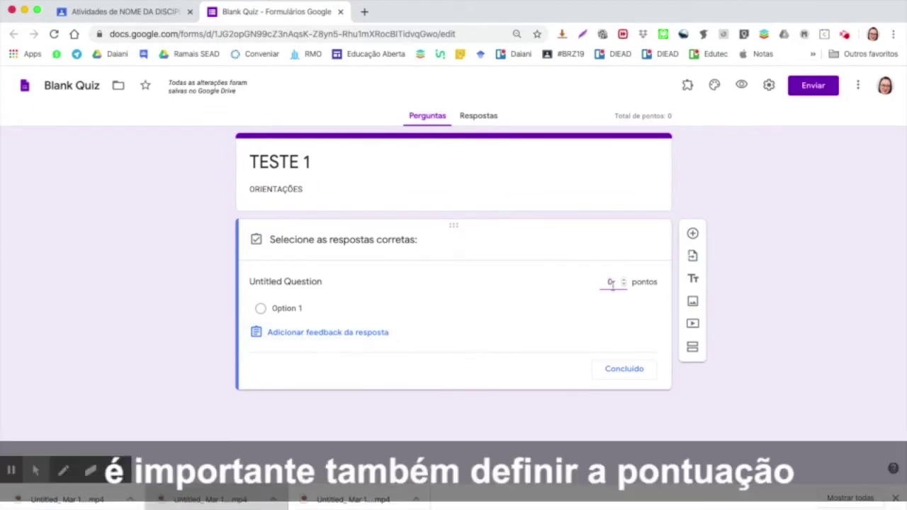
double_click(613, 282)
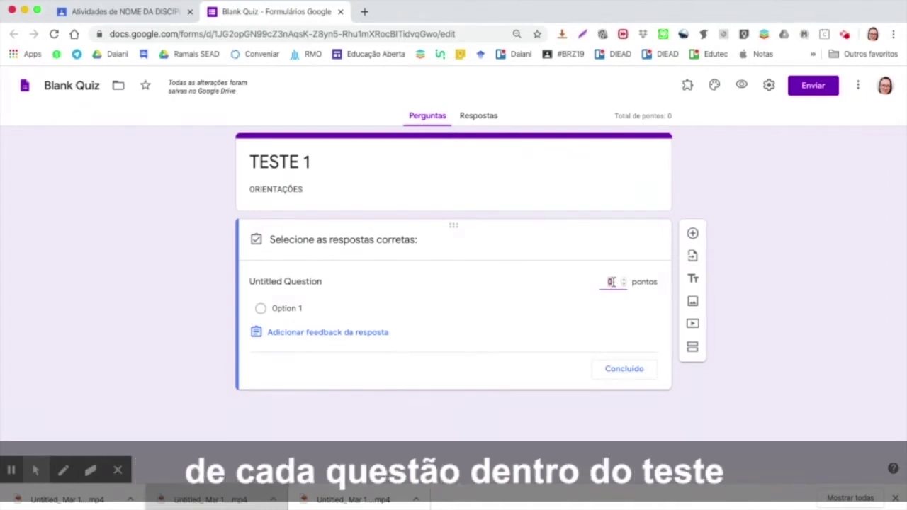
click(617, 371)
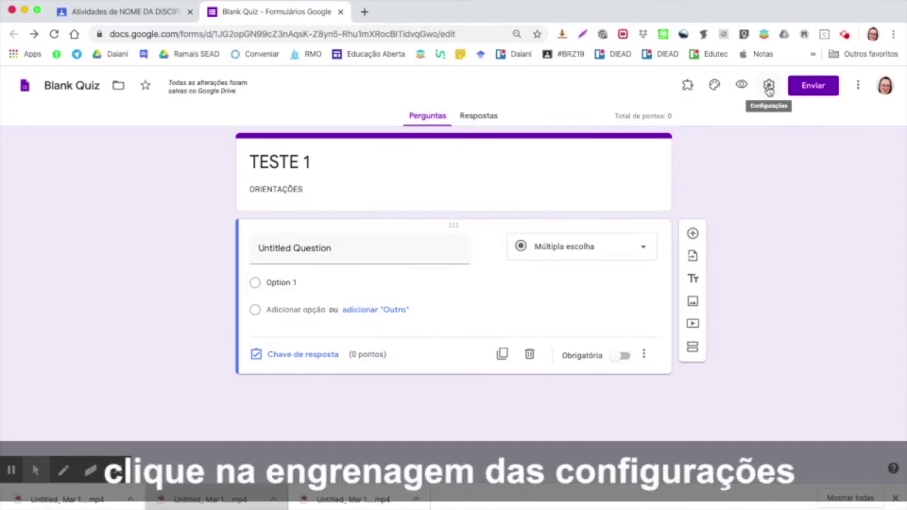
- Remove the form's restriction to university users, limit it to 1 response, save the settings after reviewing the test options, and return to the assignment
click(769, 85)
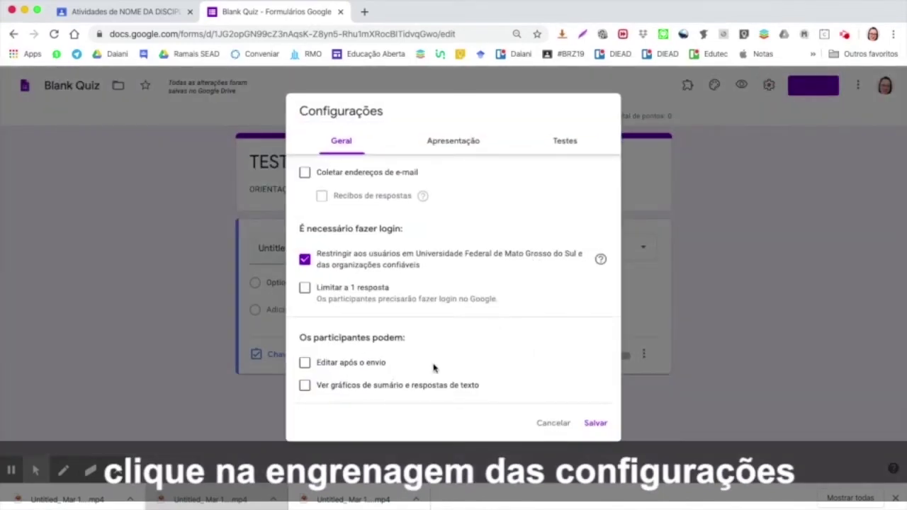
click(305, 261)
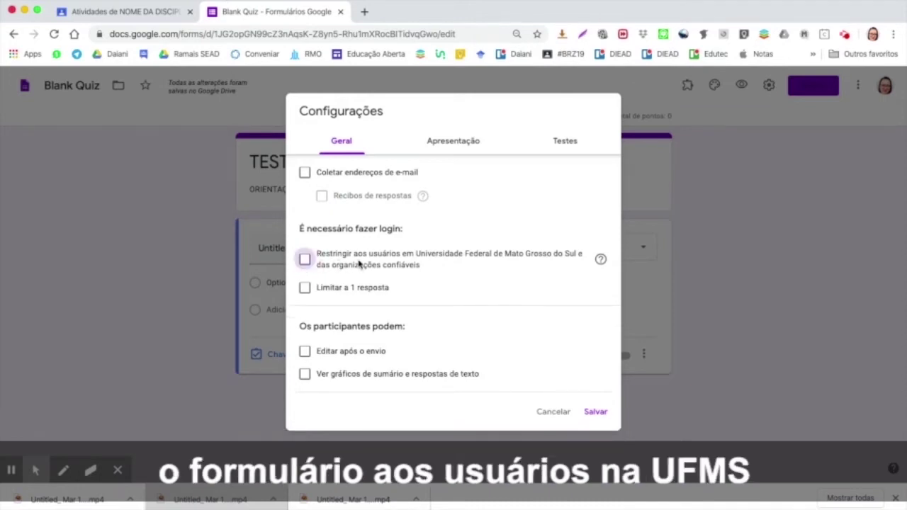
click(304, 290)
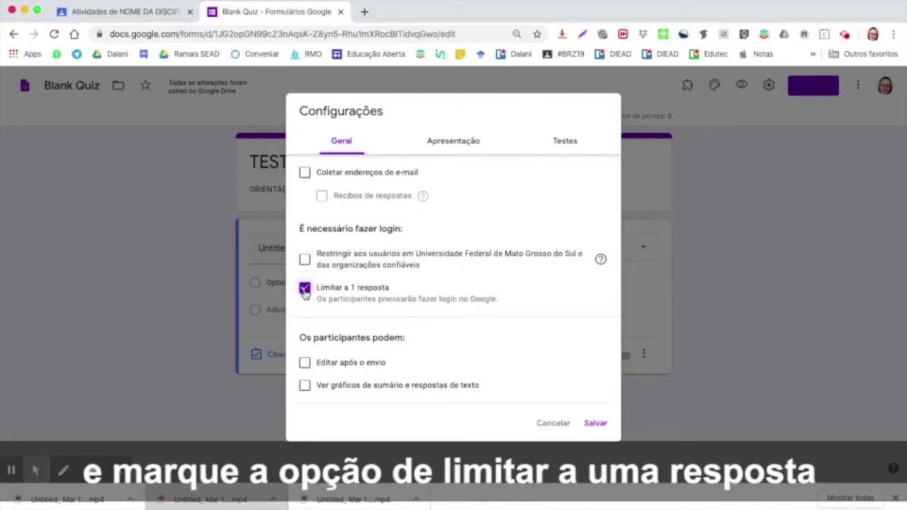
click(566, 142)
scroll(462, 341, down, 3)
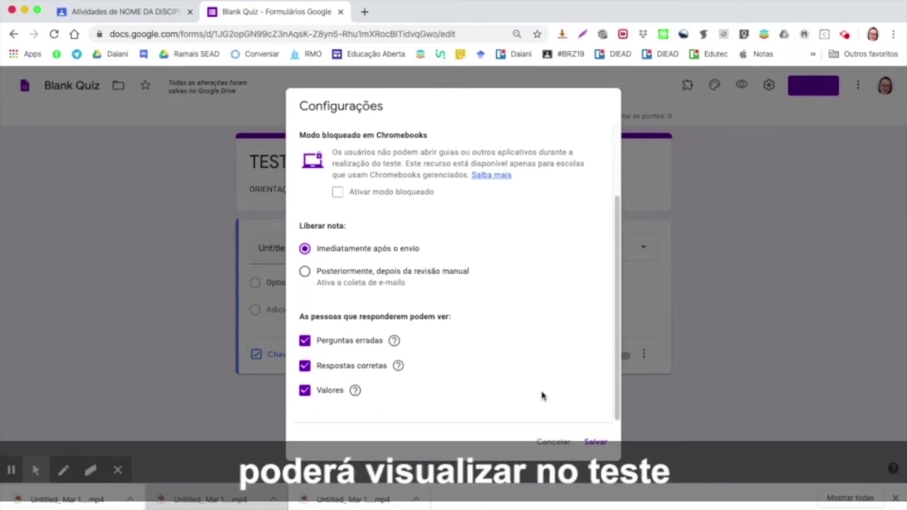
click(593, 442)
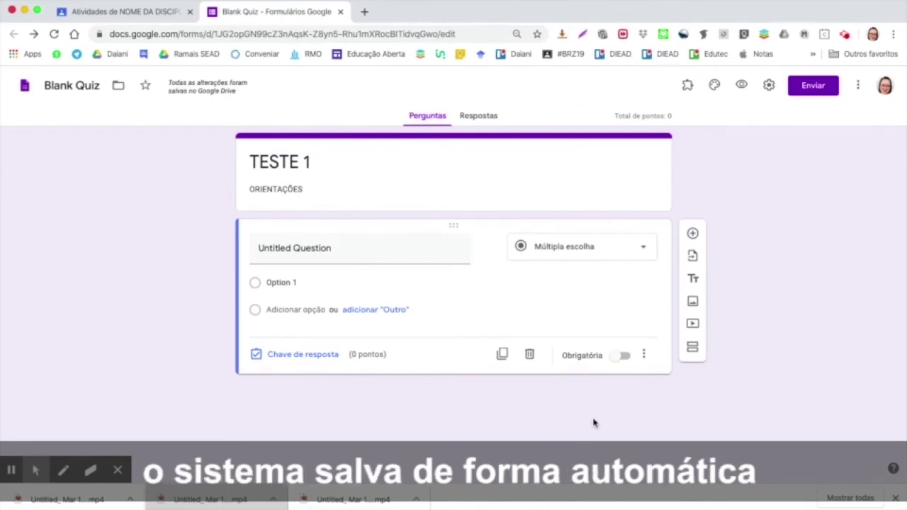
click(341, 13)
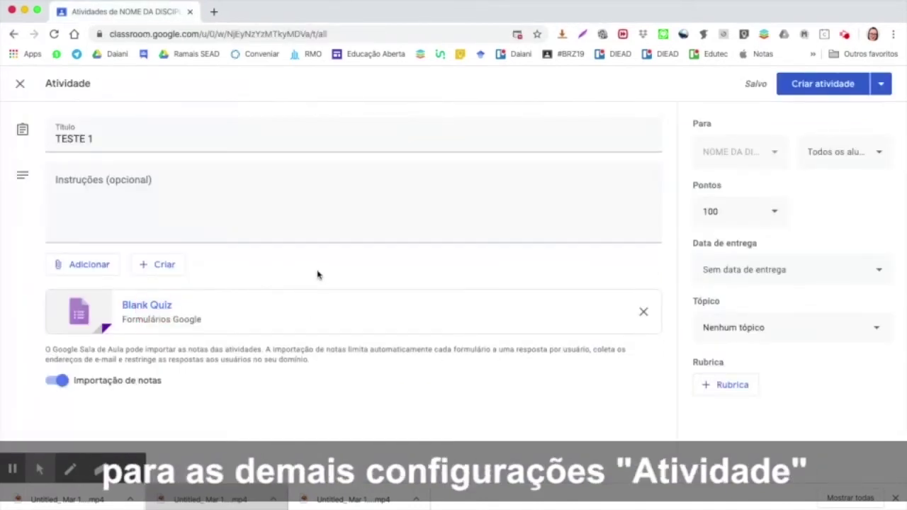
- Set a due date for the TESTE 1 quiz assignment, leaving its instructions blank
click(159, 181)
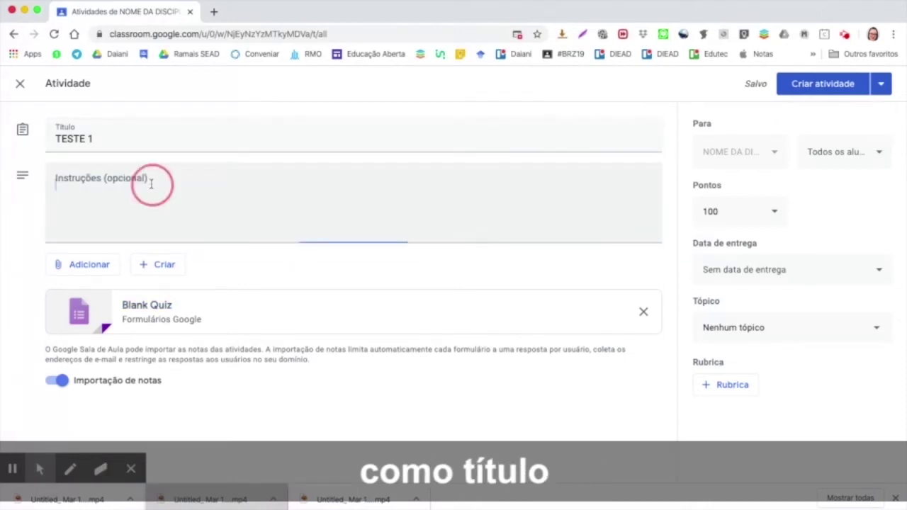
click(765, 271)
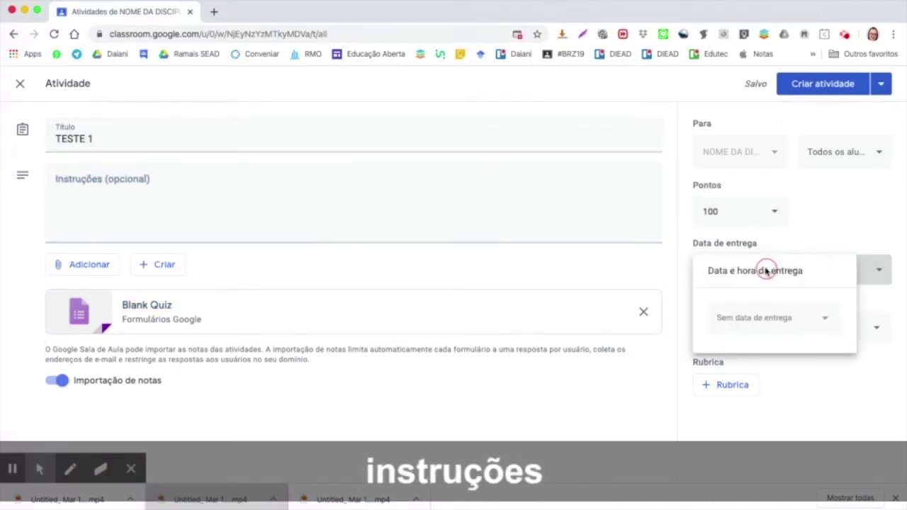
click(767, 319)
click(799, 411)
click(863, 238)
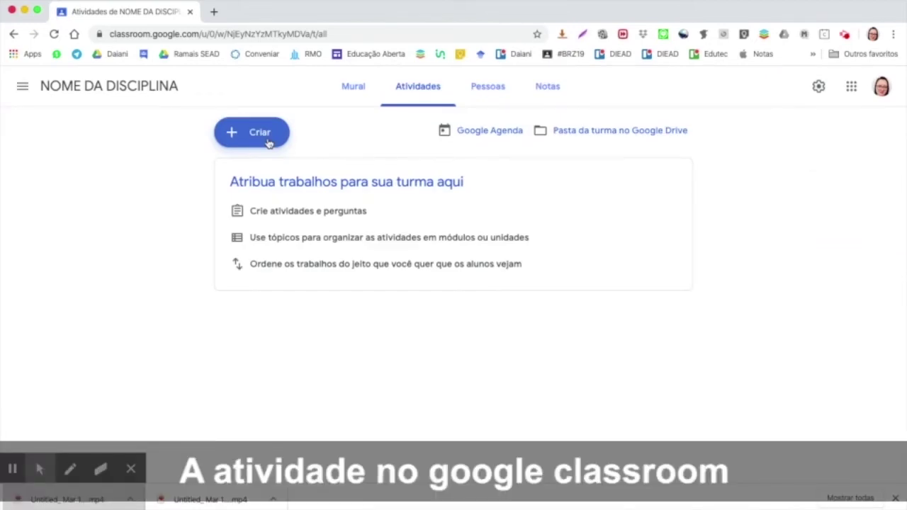
- Start a new regular assignment and examine the sources available for adding attachments
click(268, 144)
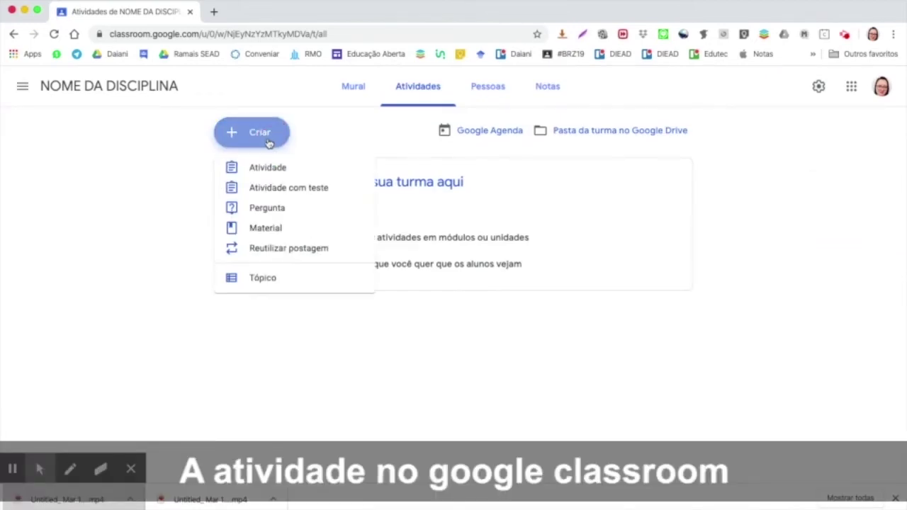
click(290, 175)
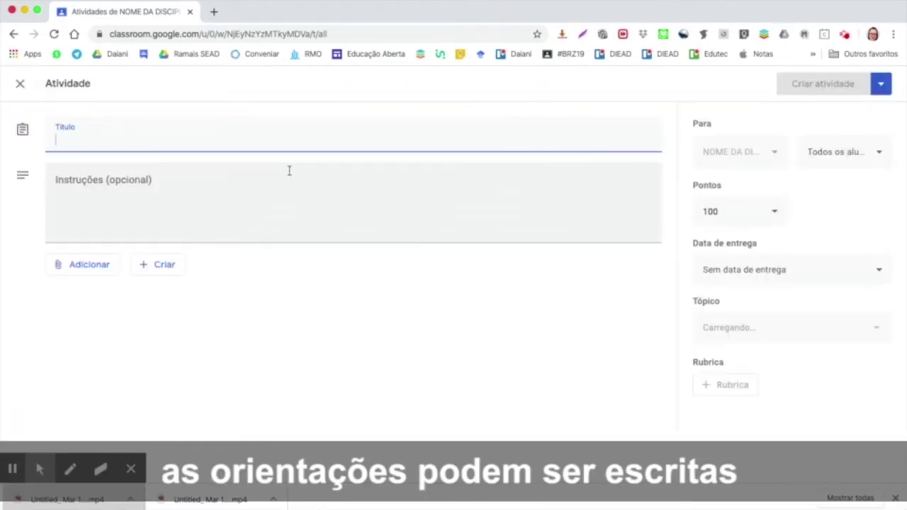
click(176, 205)
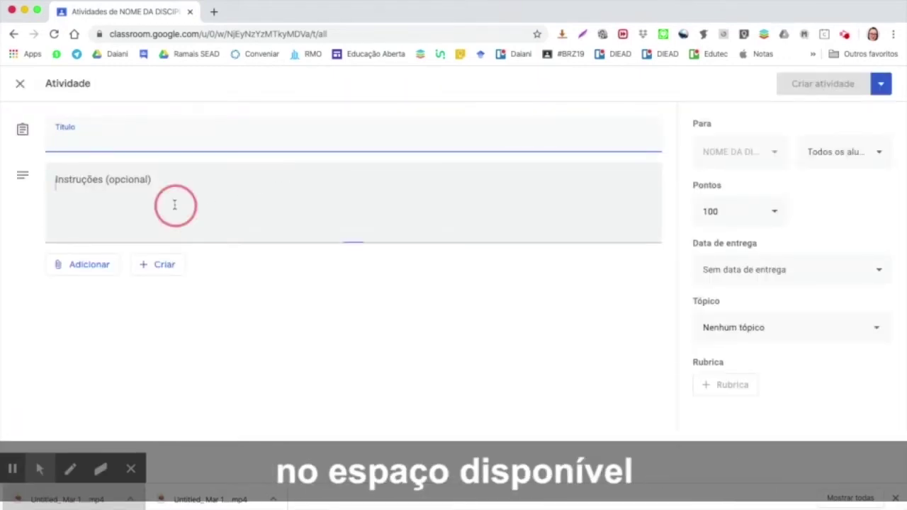
click(94, 265)
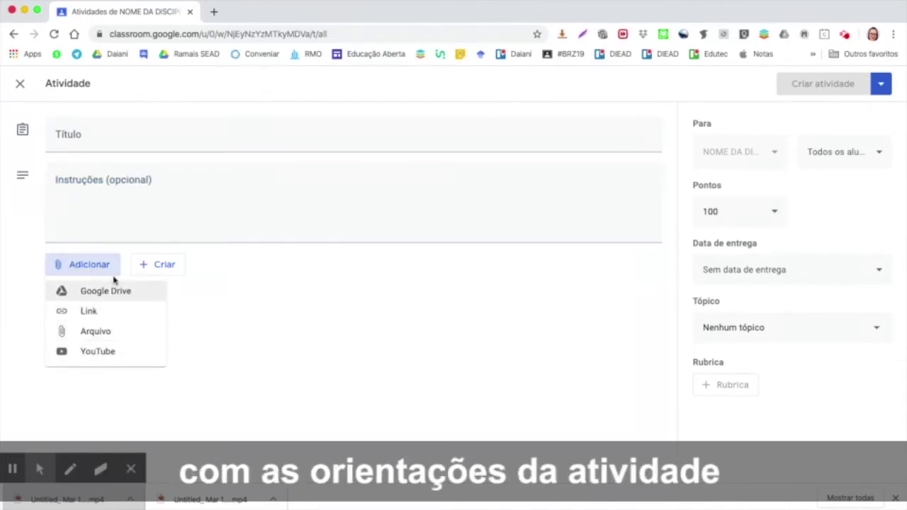
click(169, 266)
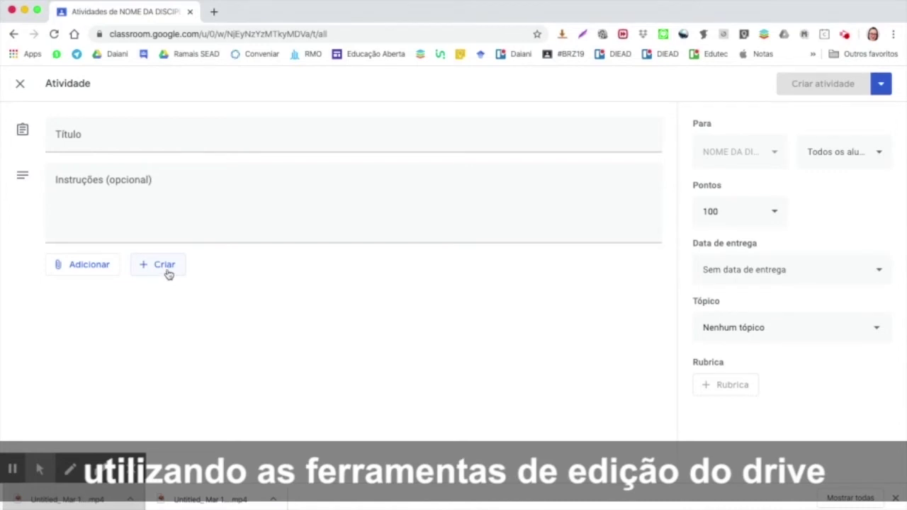
- Attach a new Google Docs document to the assignment and have a copy made for each student
click(169, 273)
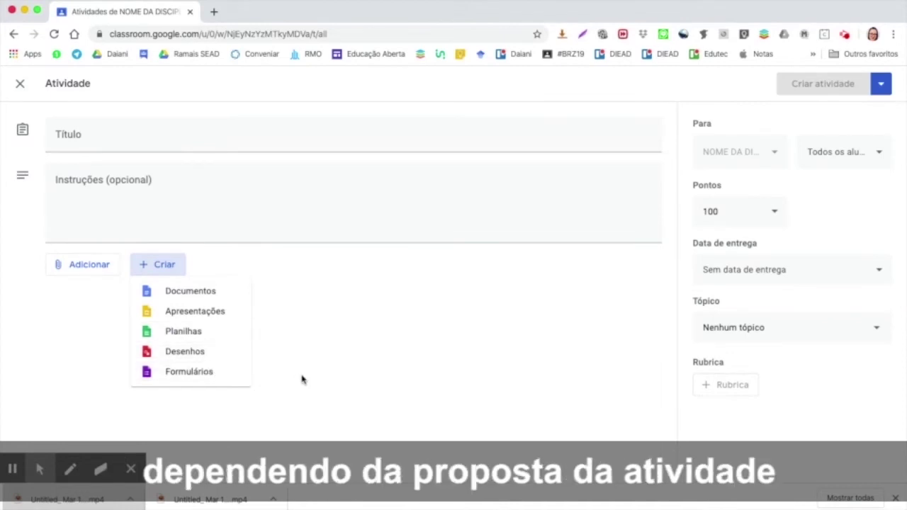
click(196, 300)
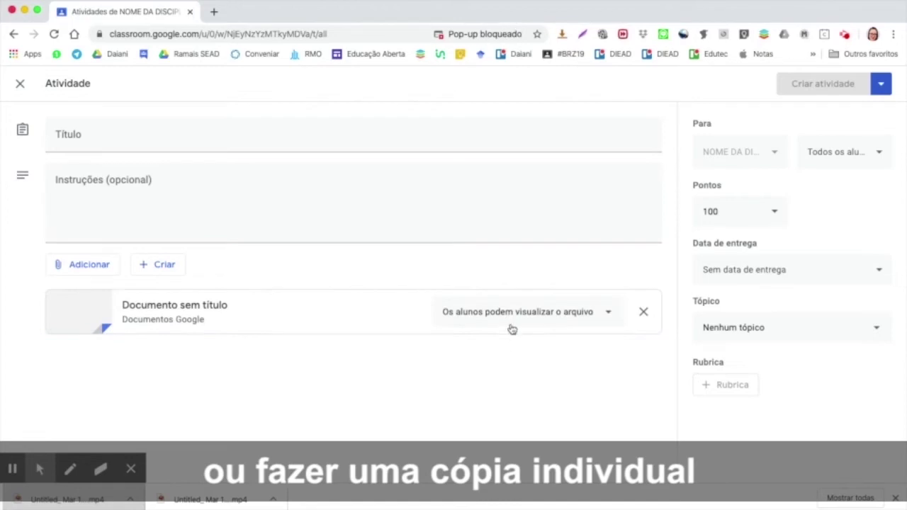
click(517, 319)
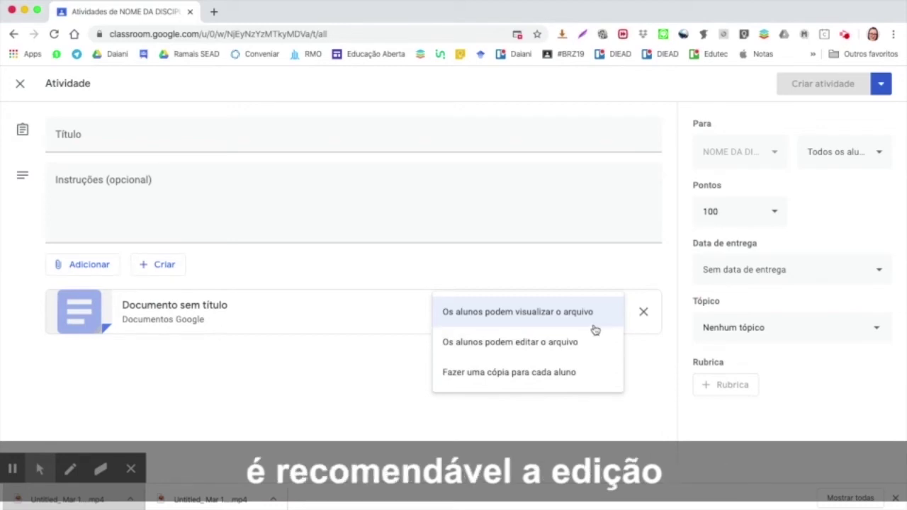
click(564, 377)
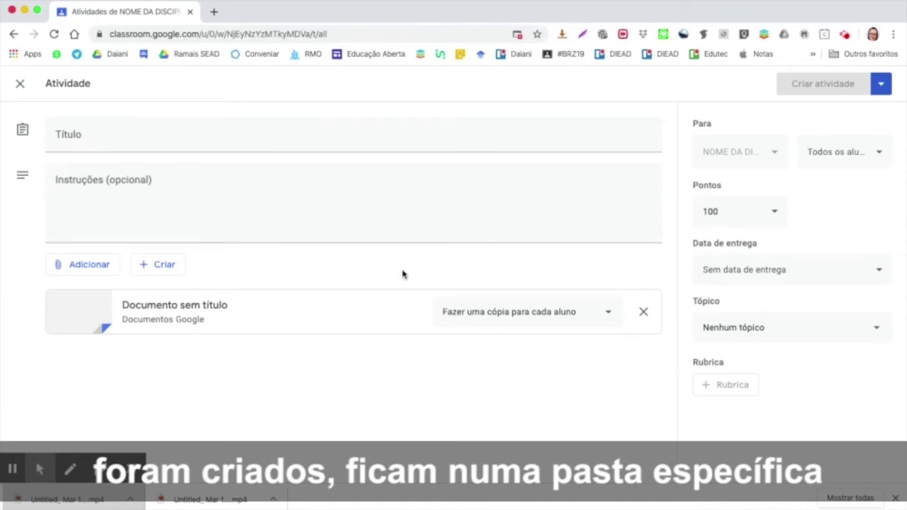
- Leave the assignment editor and open the class folder in Google Drive
click(20, 83)
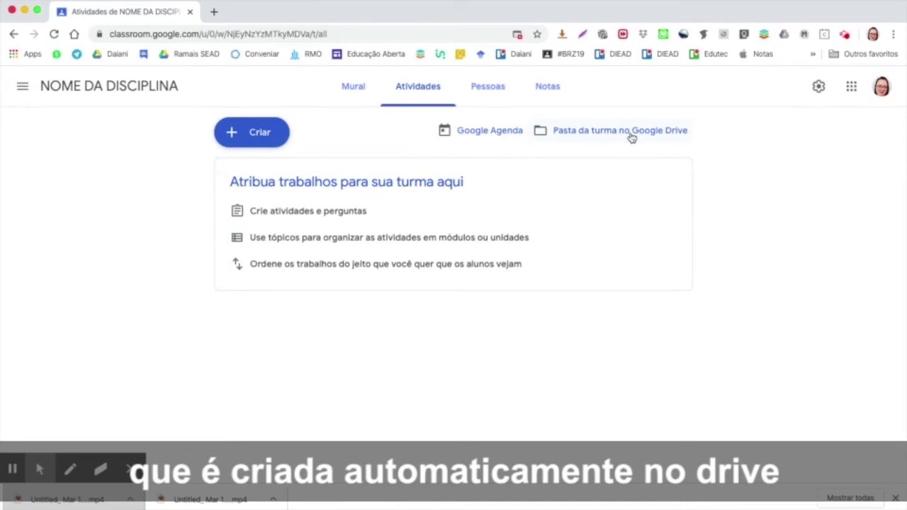
click(631, 137)
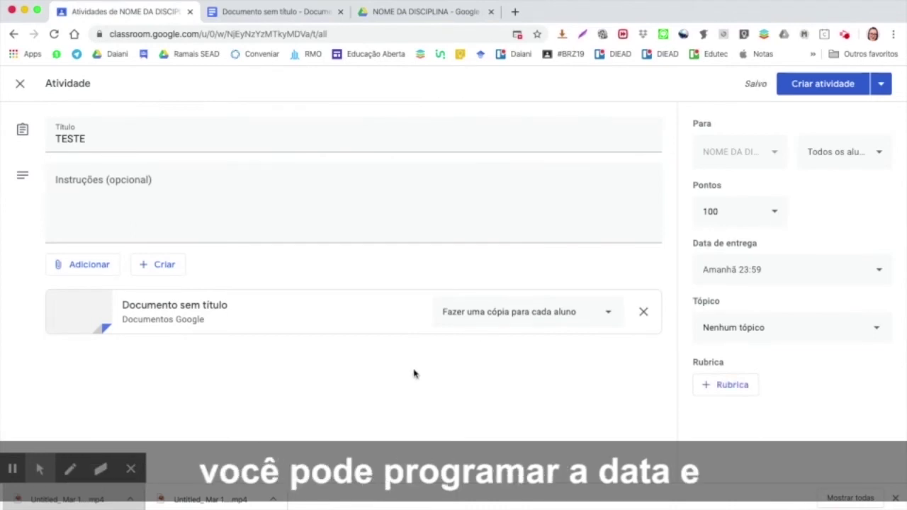
- Review the due date and time, points and publishing options of the TESTE assignment
click(824, 272)
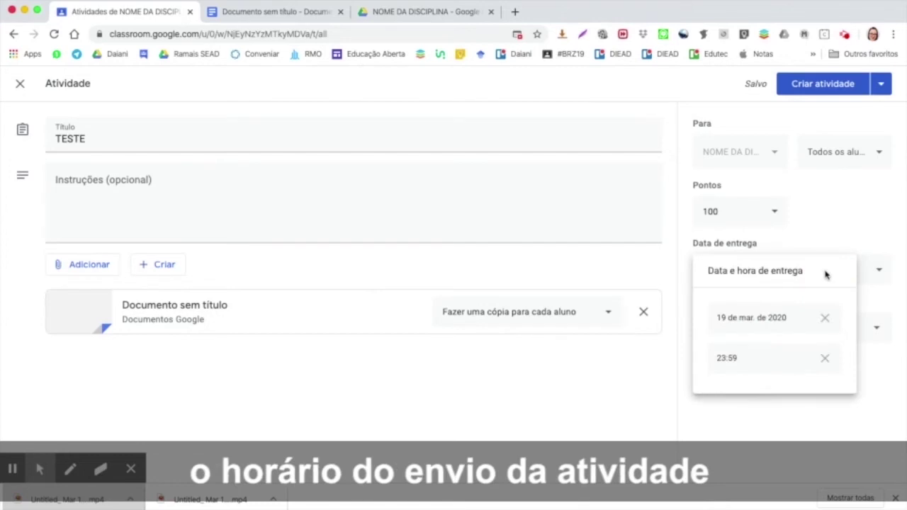
click(828, 225)
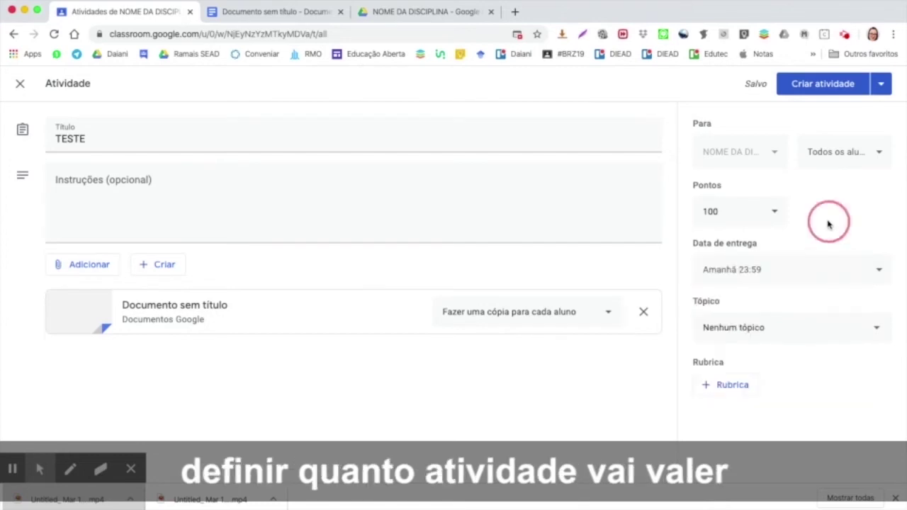
click(755, 210)
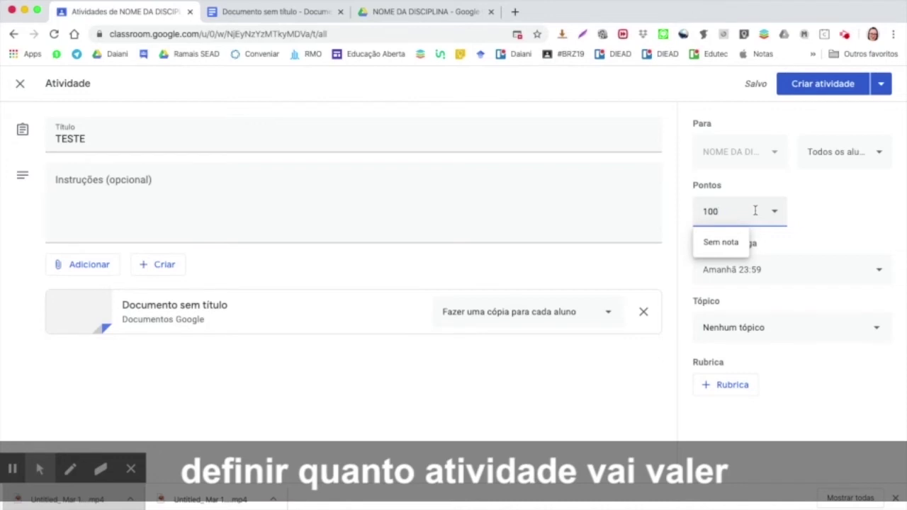
click(881, 86)
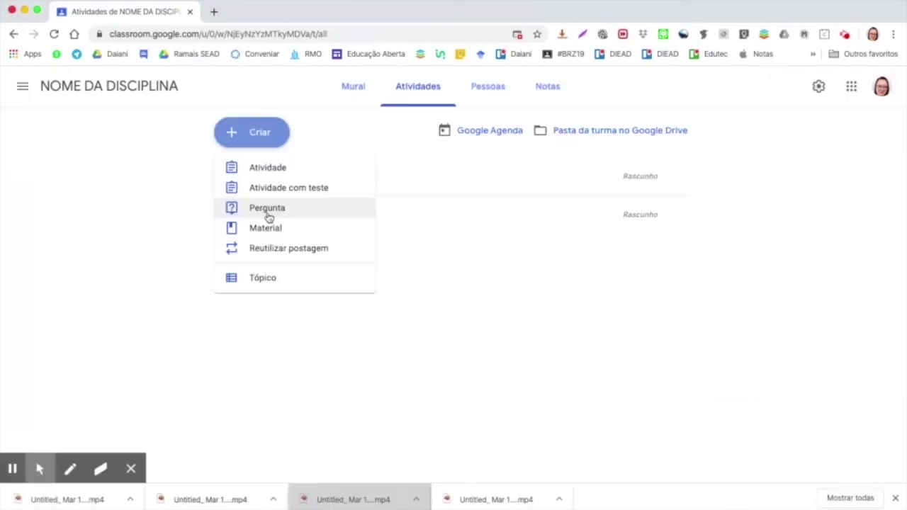
- Start a new question with a short answer and allow students to edit their response
click(268, 215)
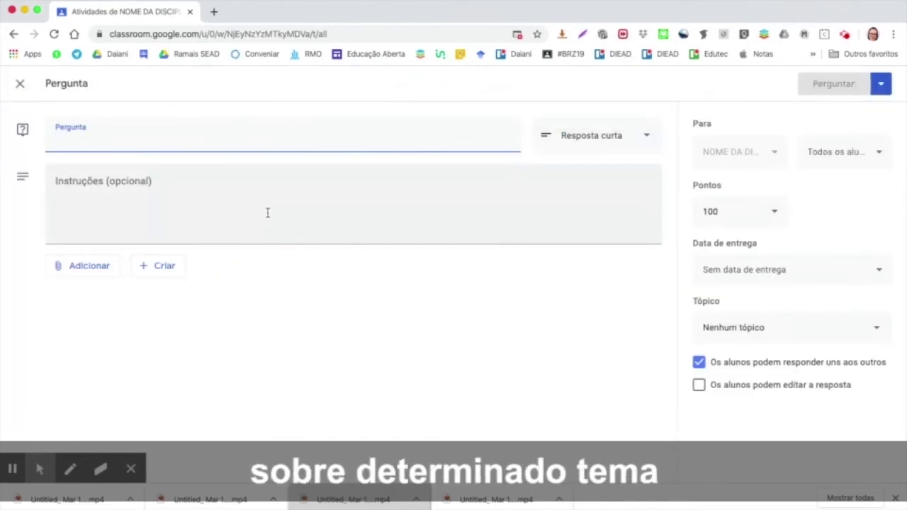
click(592, 133)
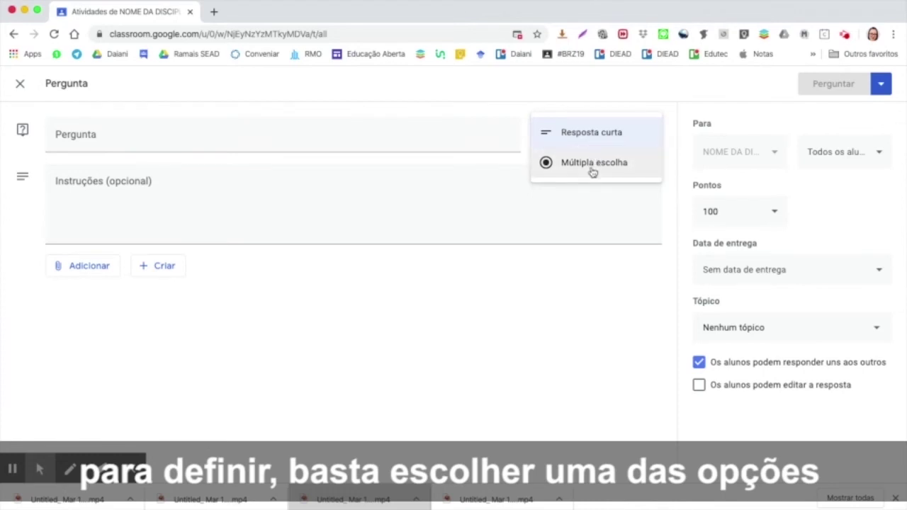
click(620, 139)
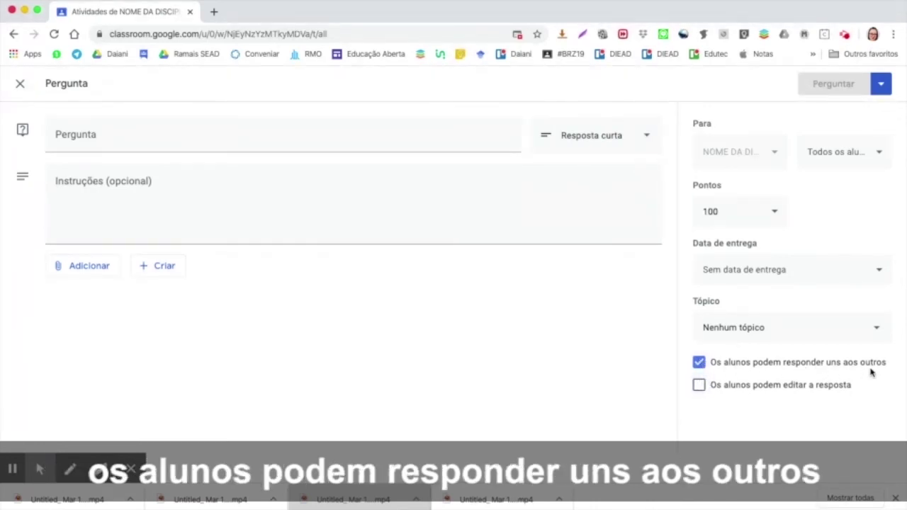
click(698, 385)
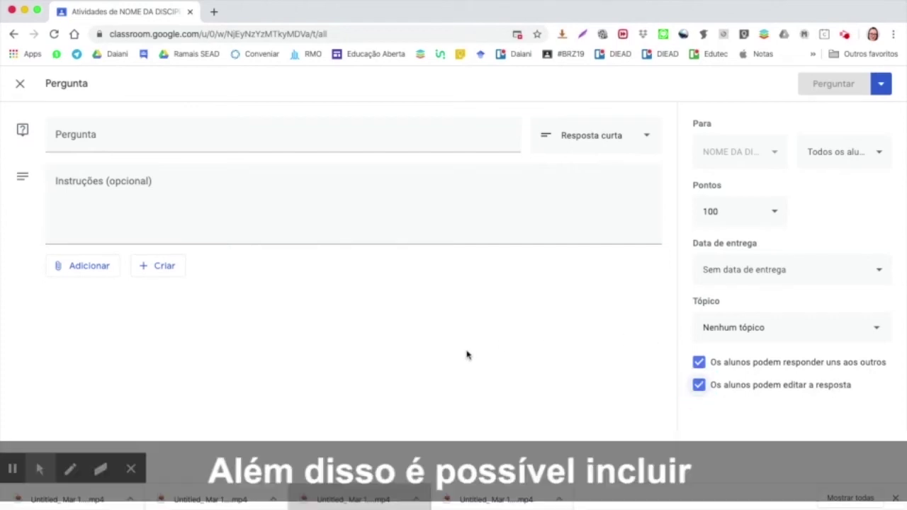
- Examine the question's attachment and file creation choices, its due date settings and its publishing options
click(82, 269)
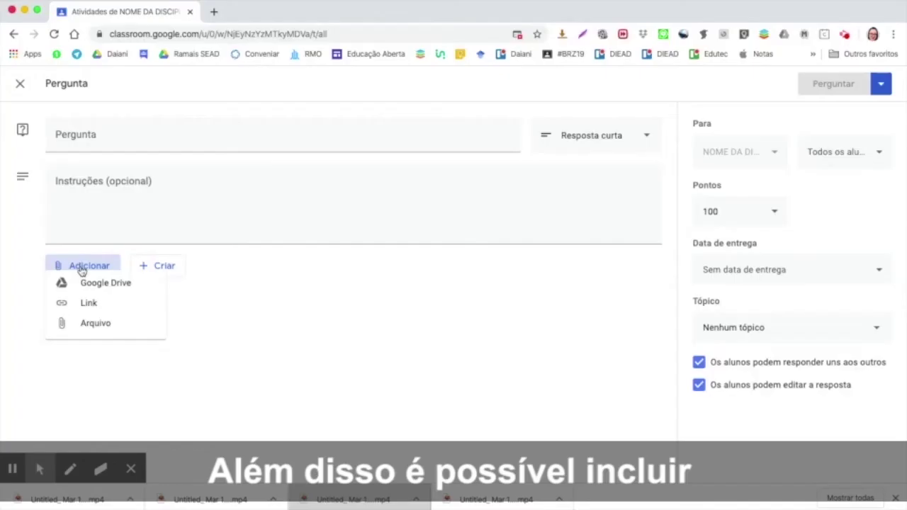
click(163, 273)
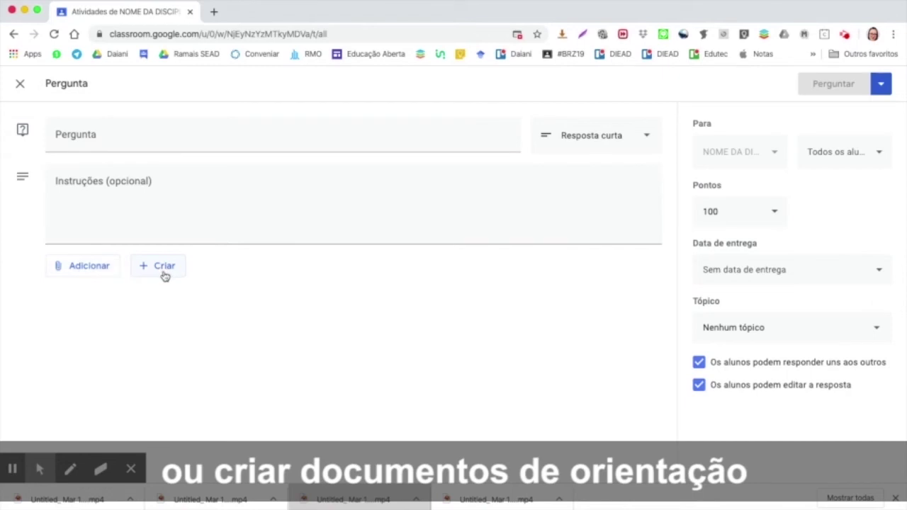
click(162, 265)
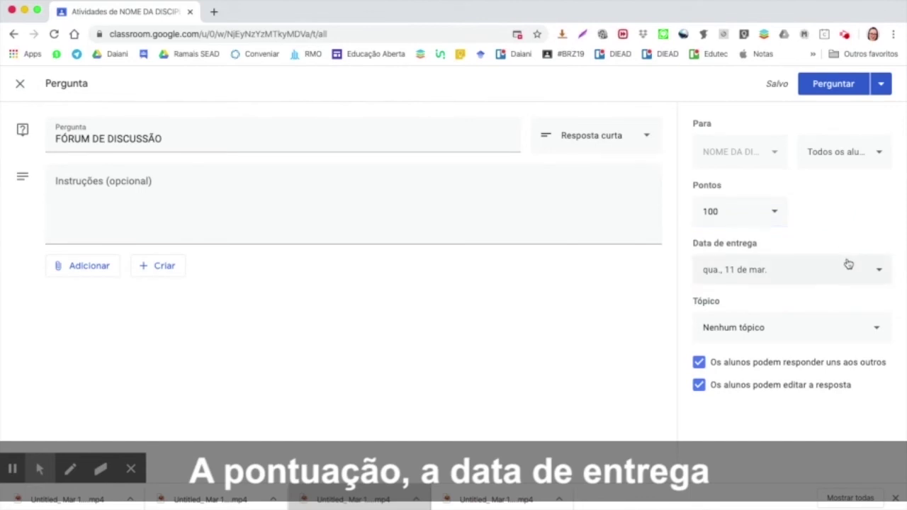
click(861, 272)
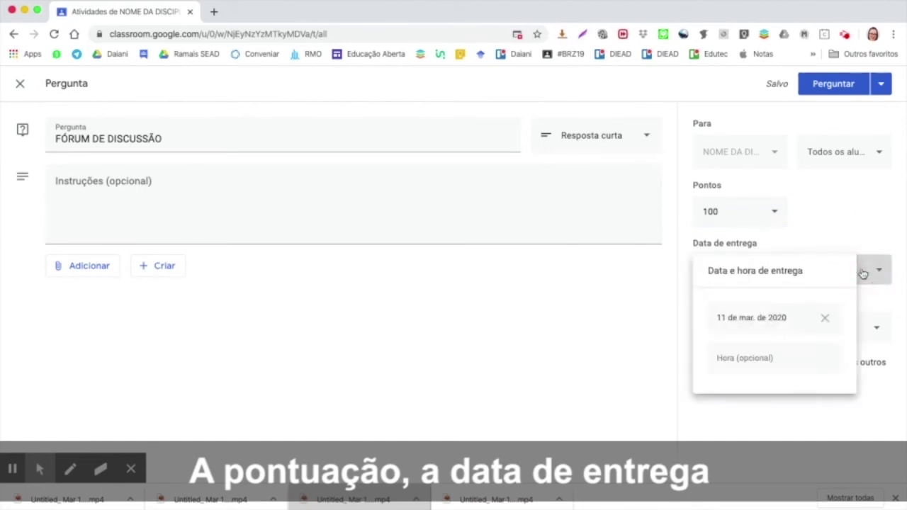
click(860, 228)
click(880, 84)
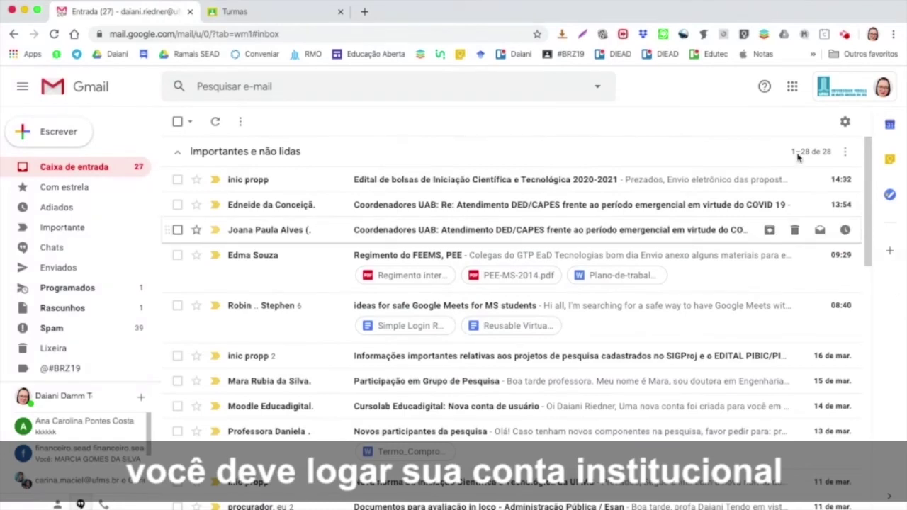
- Switch from the Gmail inbox to Google Classroom through the list of Google apps
click(793, 88)
scroll(802, 234, down, 5)
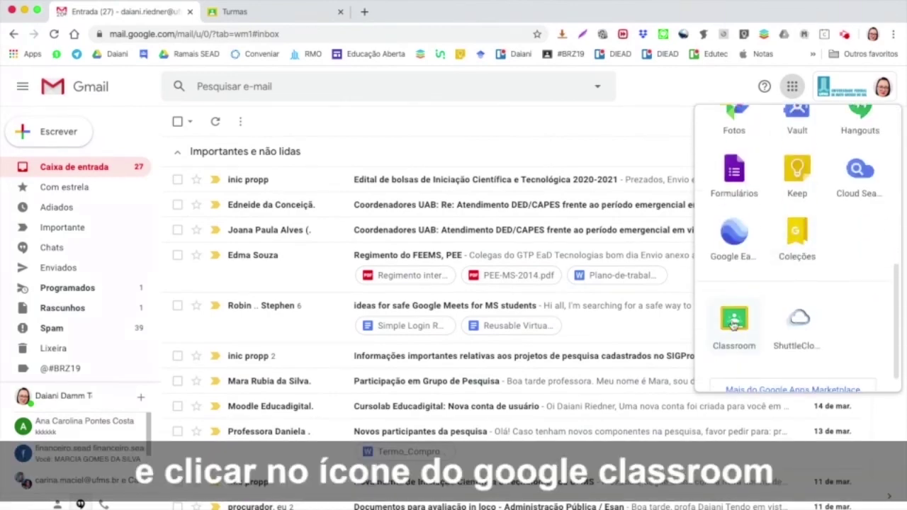
click(733, 322)
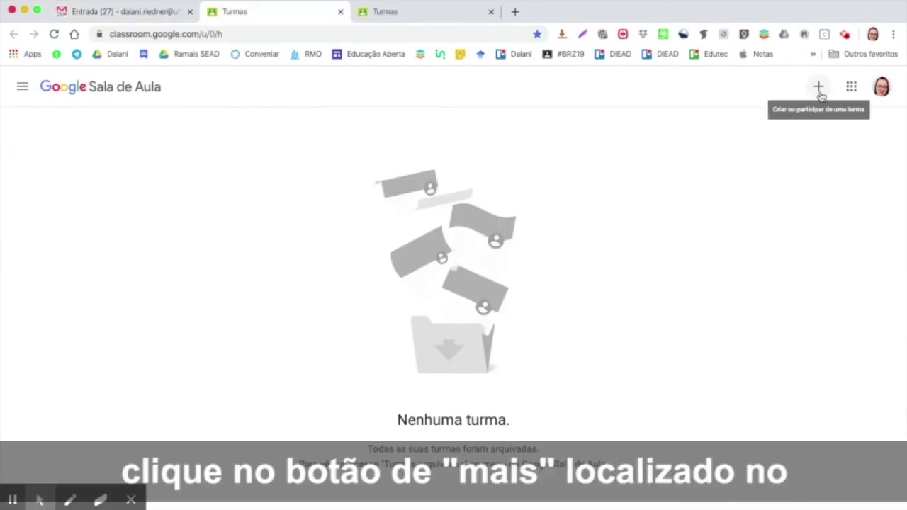
- Create a new class named NOME DA DISCIPLINA
click(819, 92)
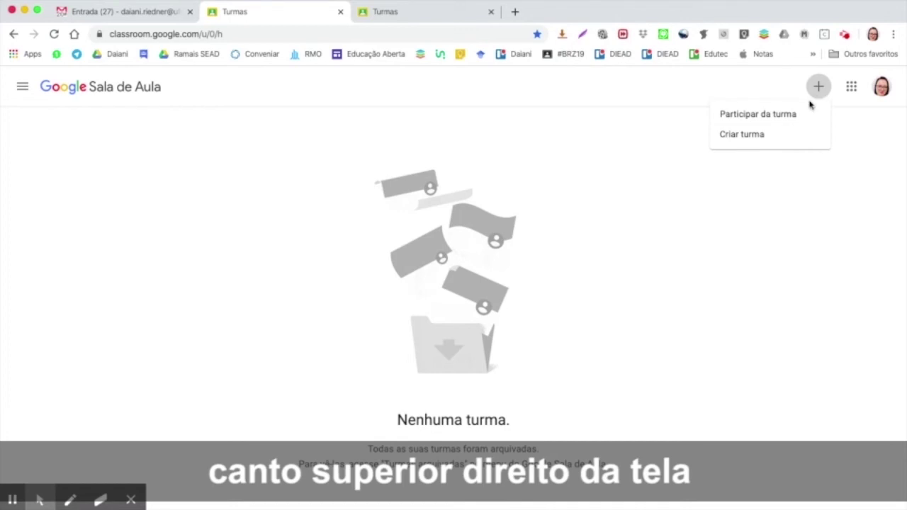
click(750, 138)
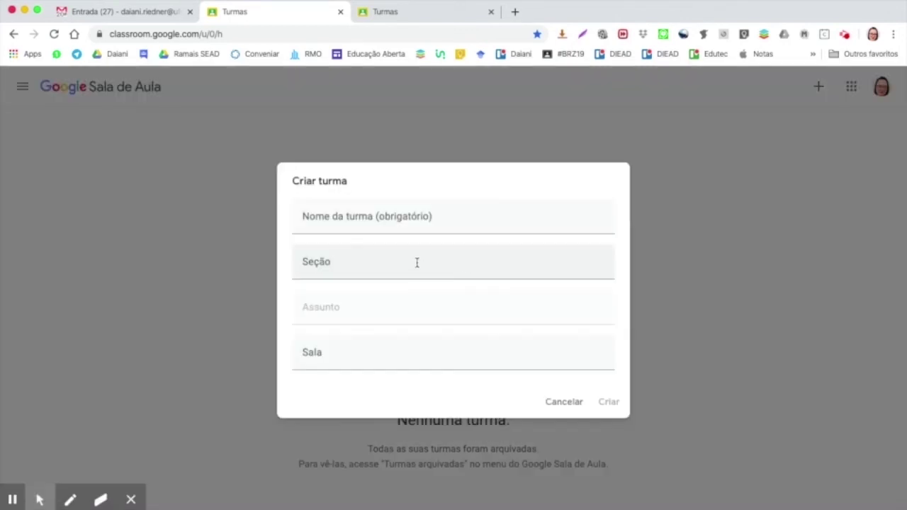
click(398, 220)
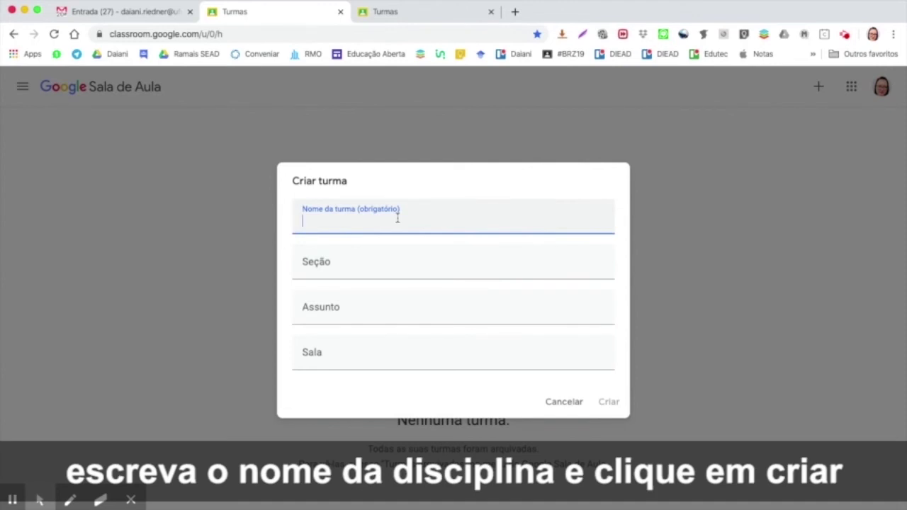
text(NO)
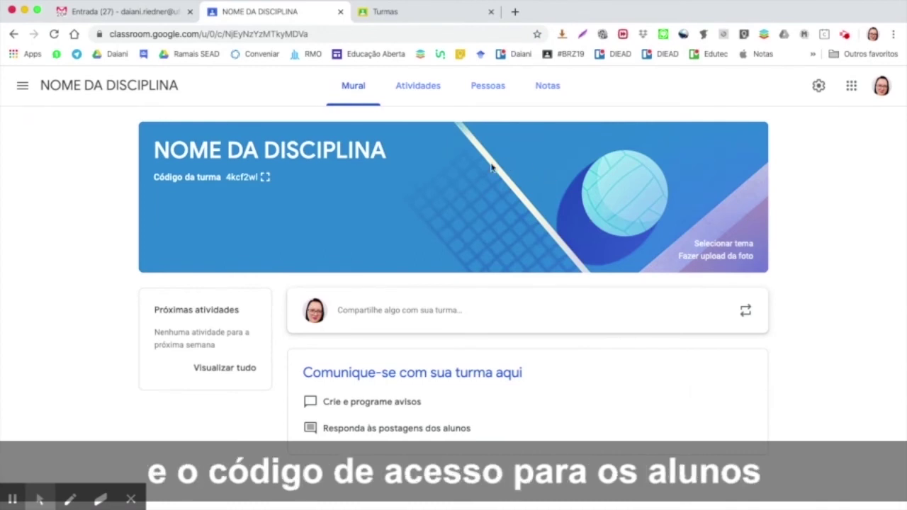
- Display the class code enlarged from the class banner
click(265, 179)
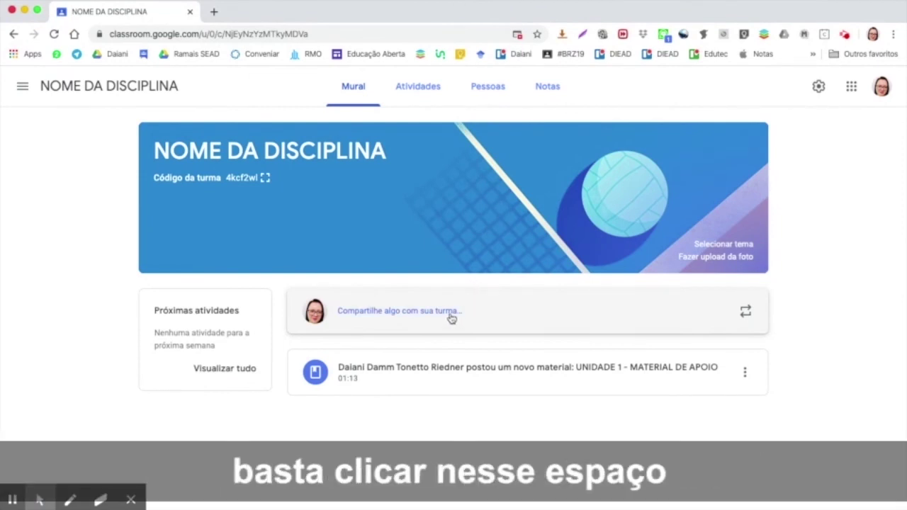
- Draft an announcement with the text TESTE addressed to all students of the class
click(450, 319)
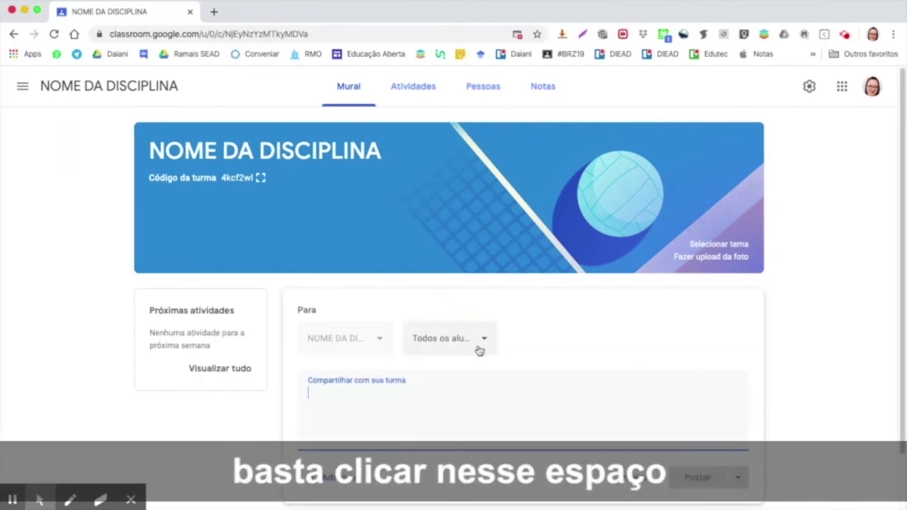
scroll(480, 350, down, 2)
text(TESTE)
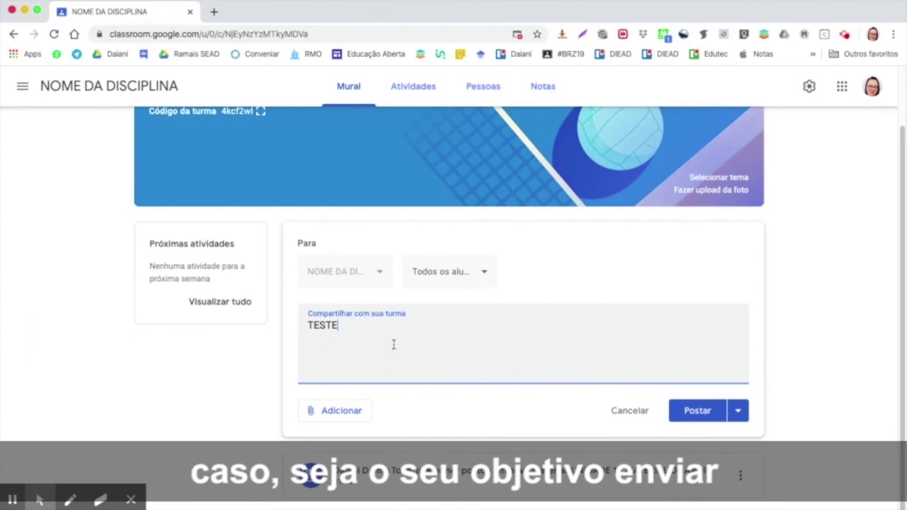
- Examine the announcement's attachment sources and its posting, scheduling and draft options, and discard the announcement
click(332, 412)
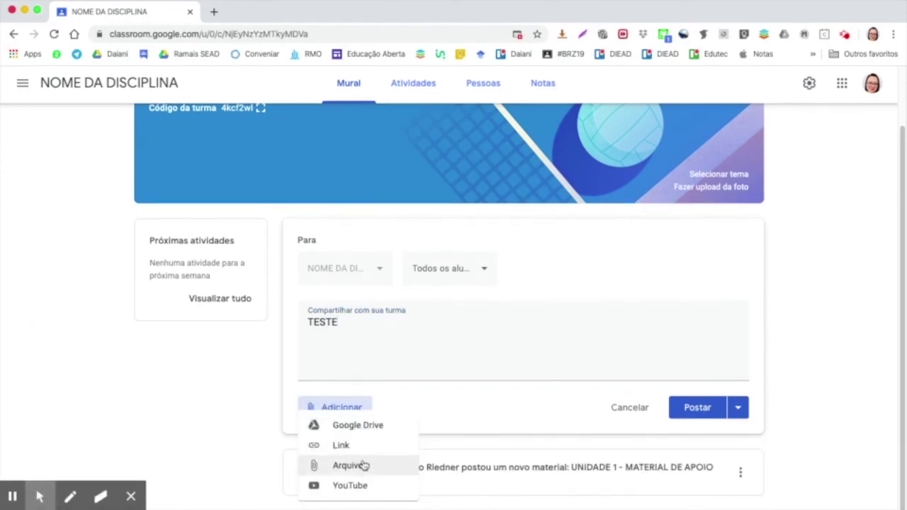
click(744, 415)
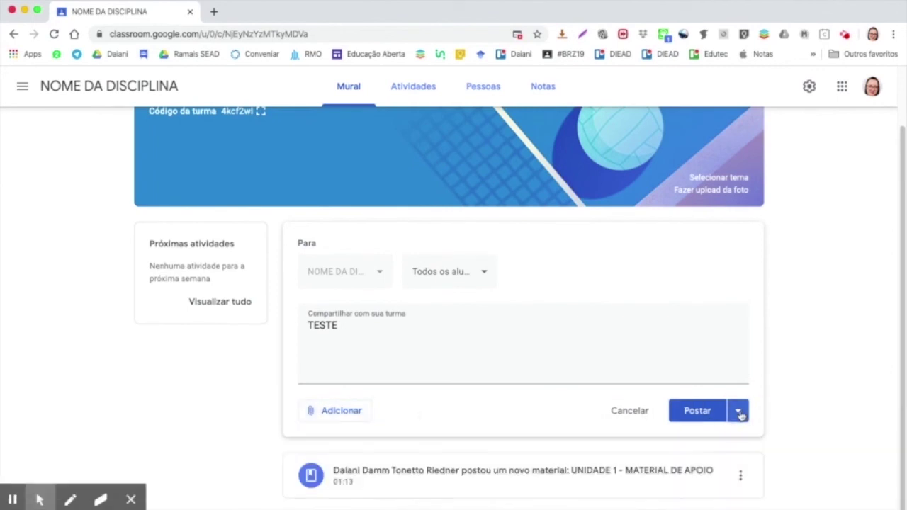
click(740, 412)
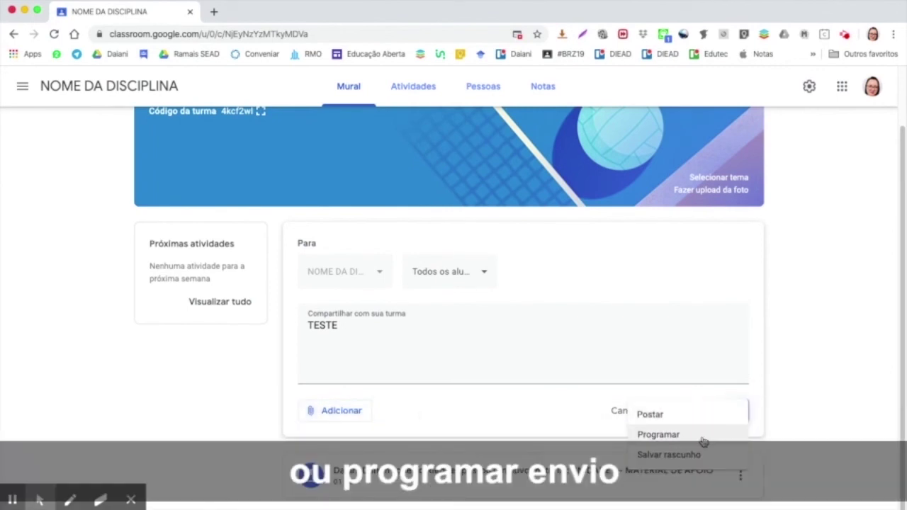
click(816, 410)
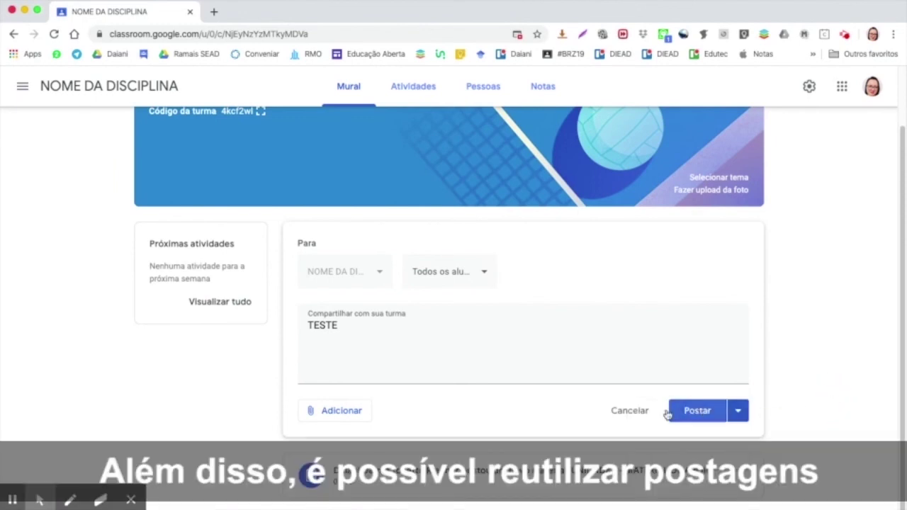
click(627, 417)
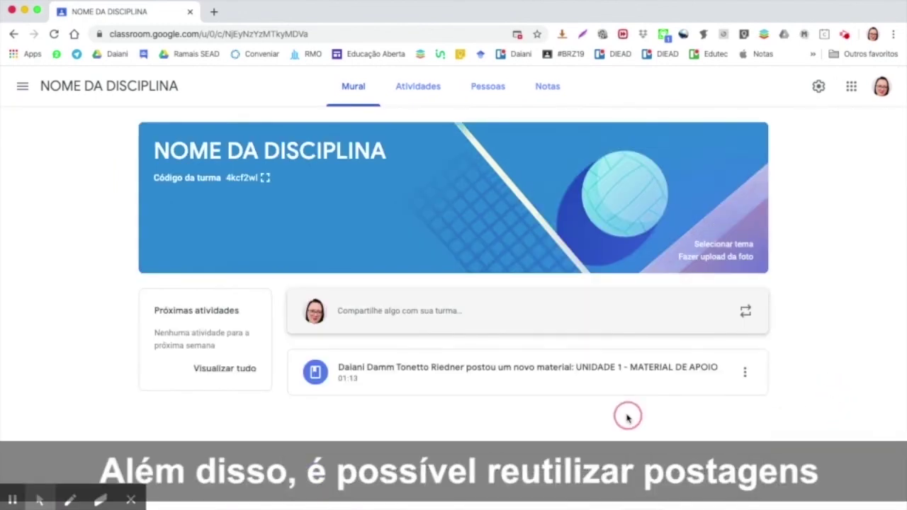
- View the class selection for reusing a post from another class and close it without choosing one
click(746, 313)
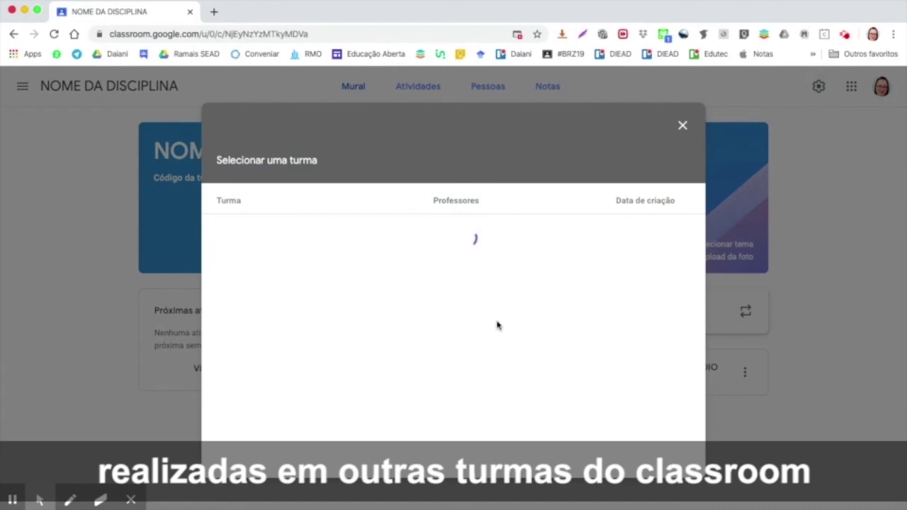
click(683, 127)
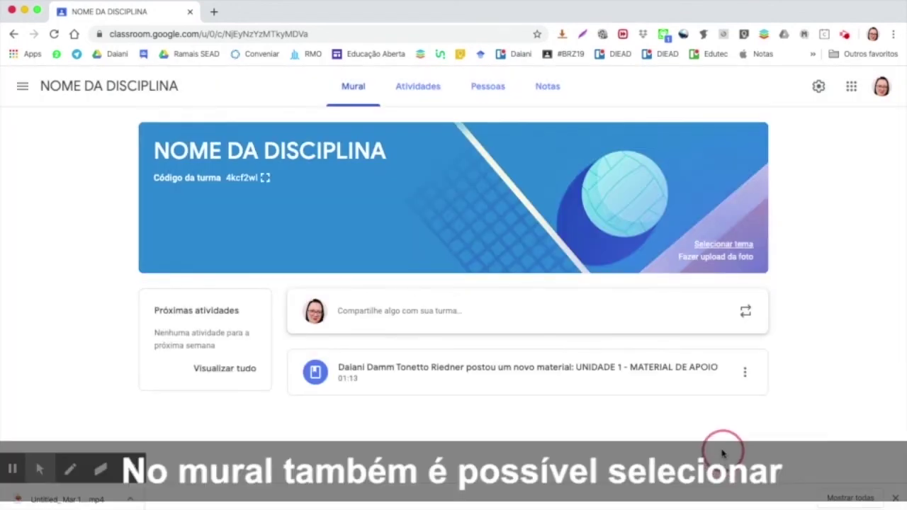
- Change the class theme to the gallery image with the red book and glasses on a grey-green background
click(723, 244)
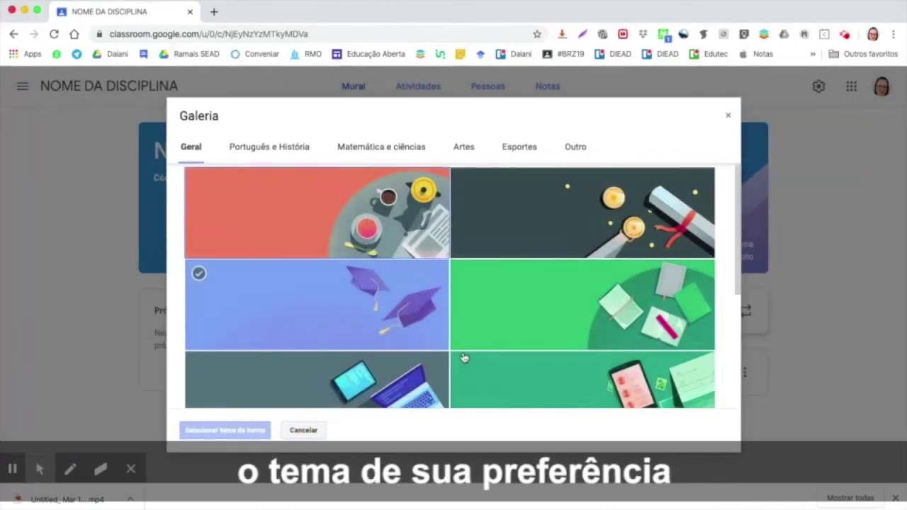
scroll(543, 368, down, 2)
click(810, 294)
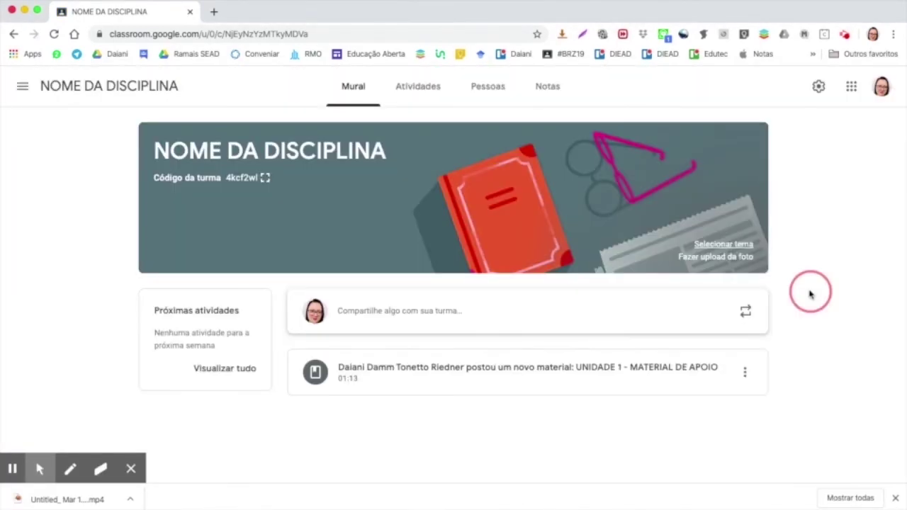